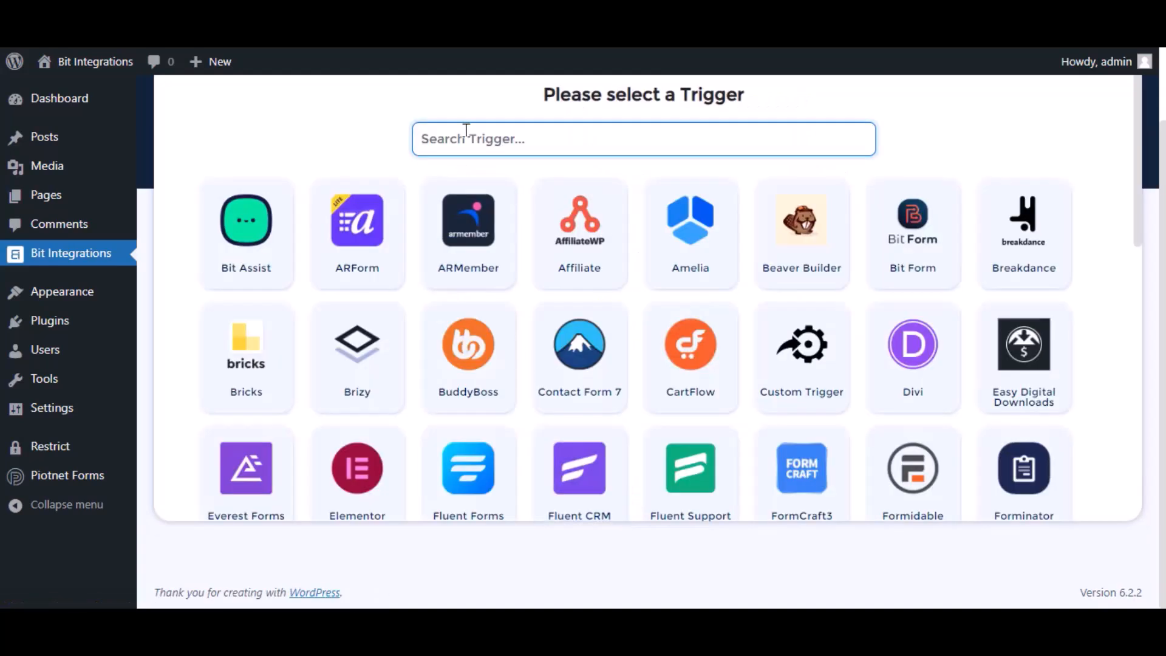
# Set Piotnet Forms with its Contact Forms form as the Bit Integrations trigger and continue
pyautogui.write('pio')
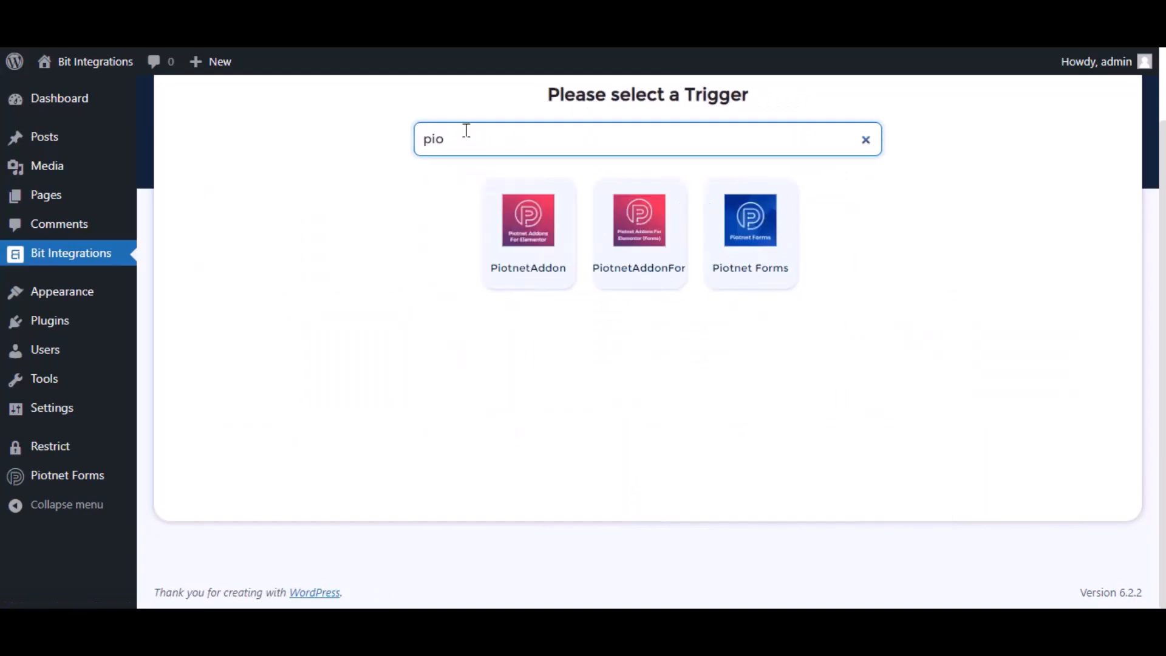
pyautogui.click(738, 244)
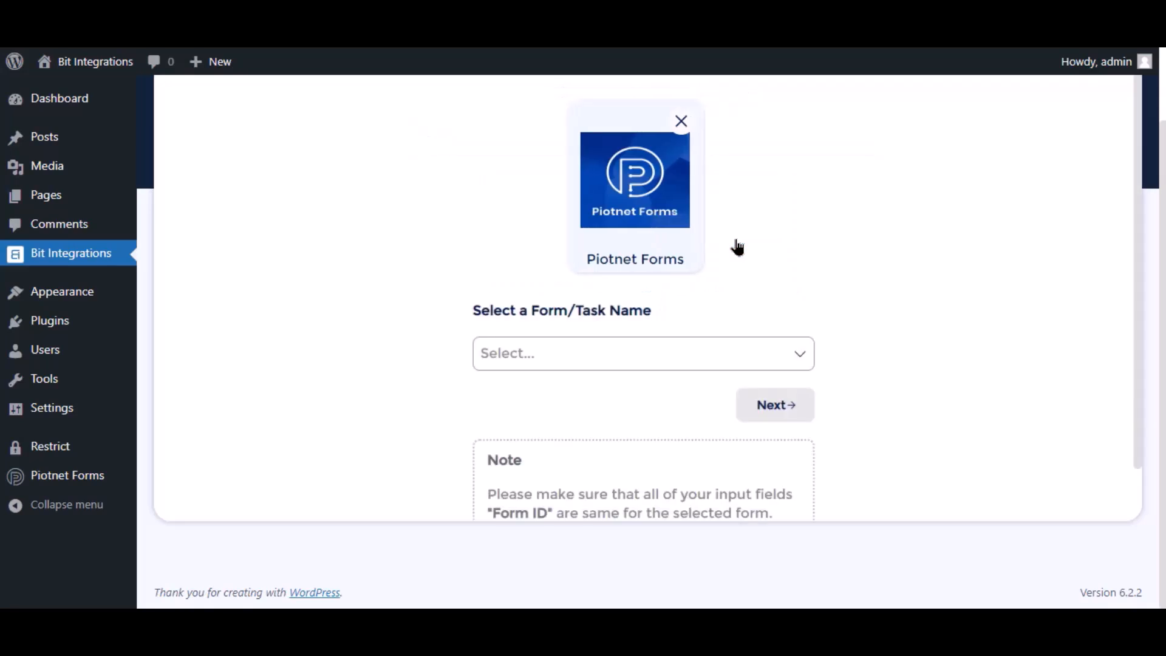
pyautogui.click(559, 363)
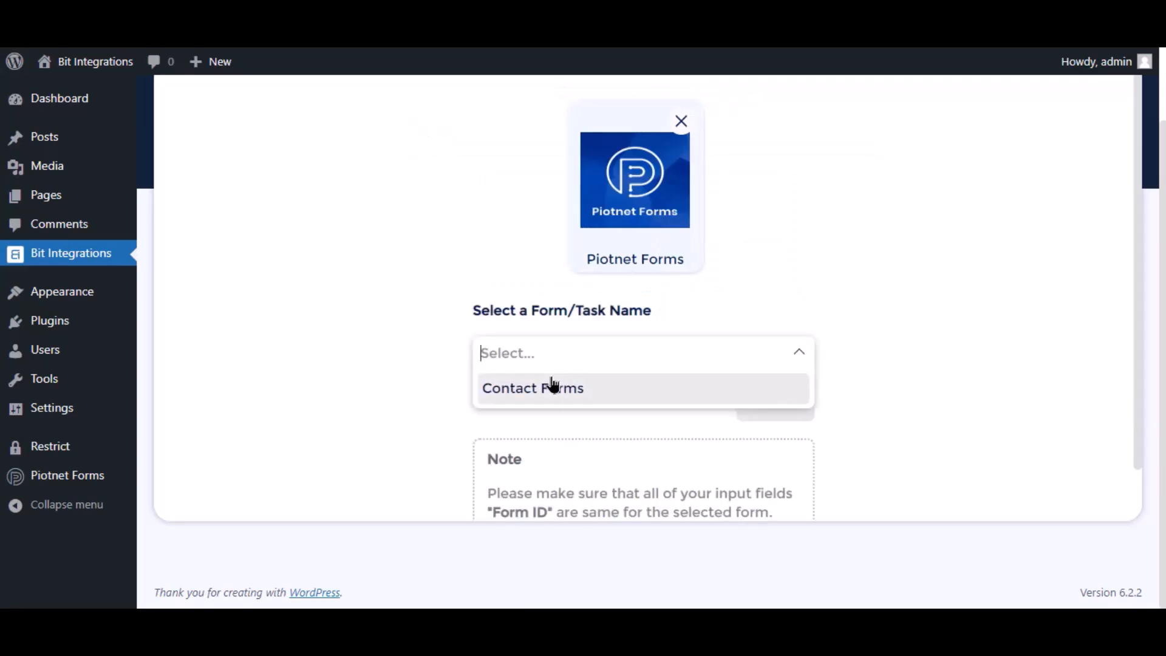
pyautogui.click(553, 385)
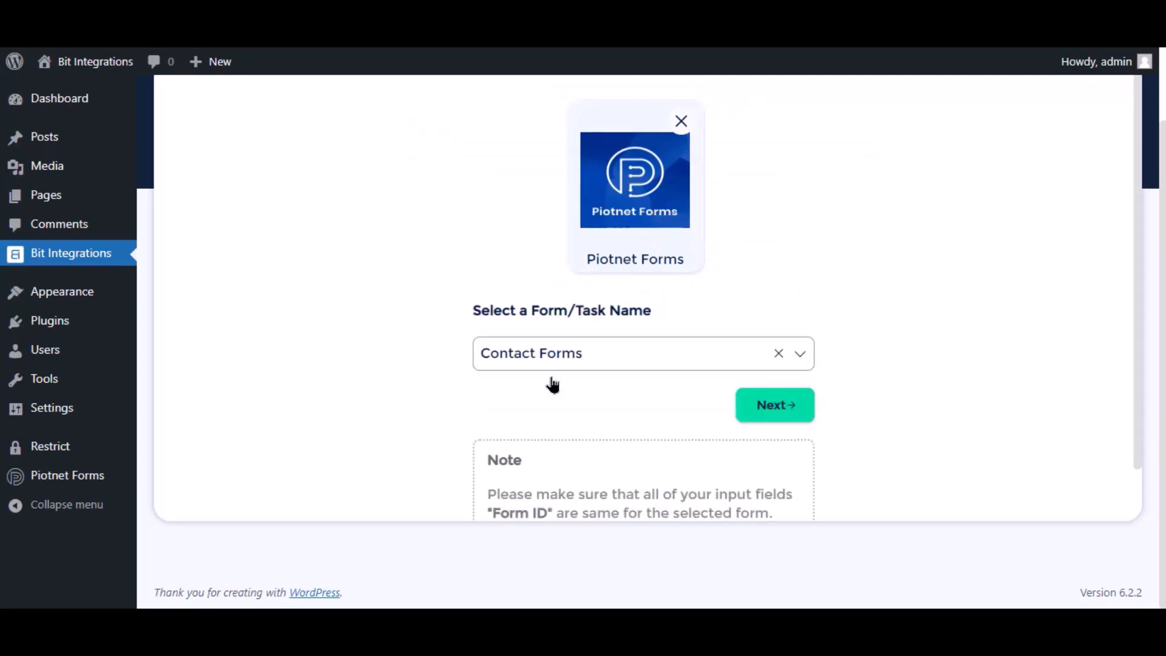
pyautogui.click(775, 414)
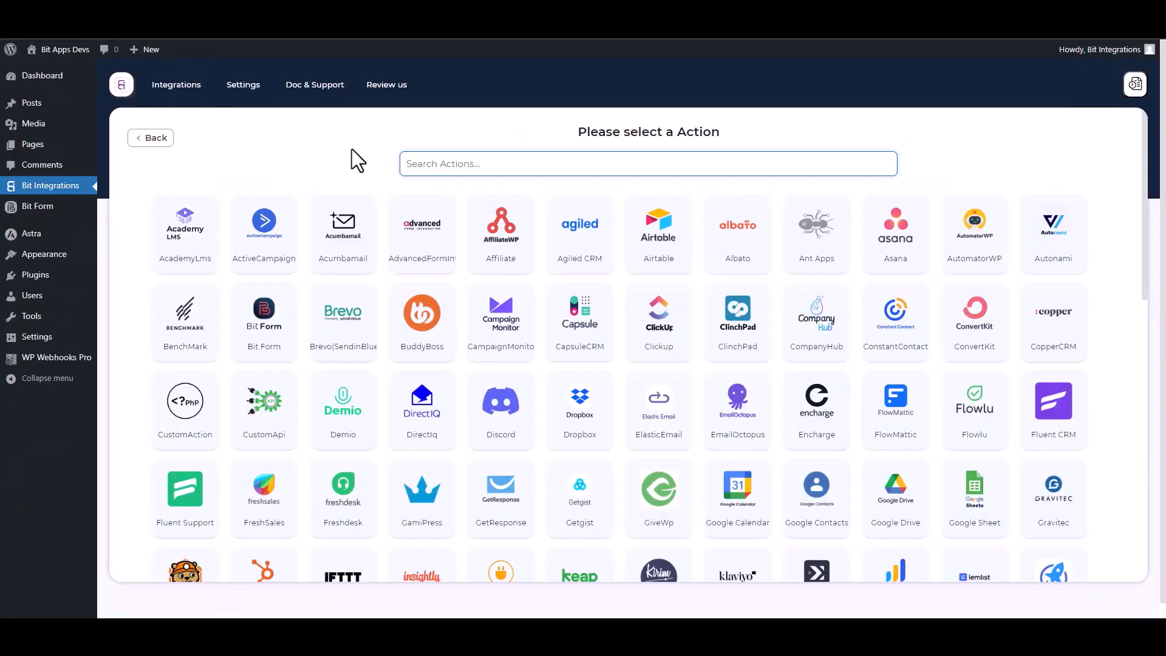
# Choose WPWebhooks as the action, then go to WP Webhooks Pro's automation Flows page
pyautogui.write('wp')
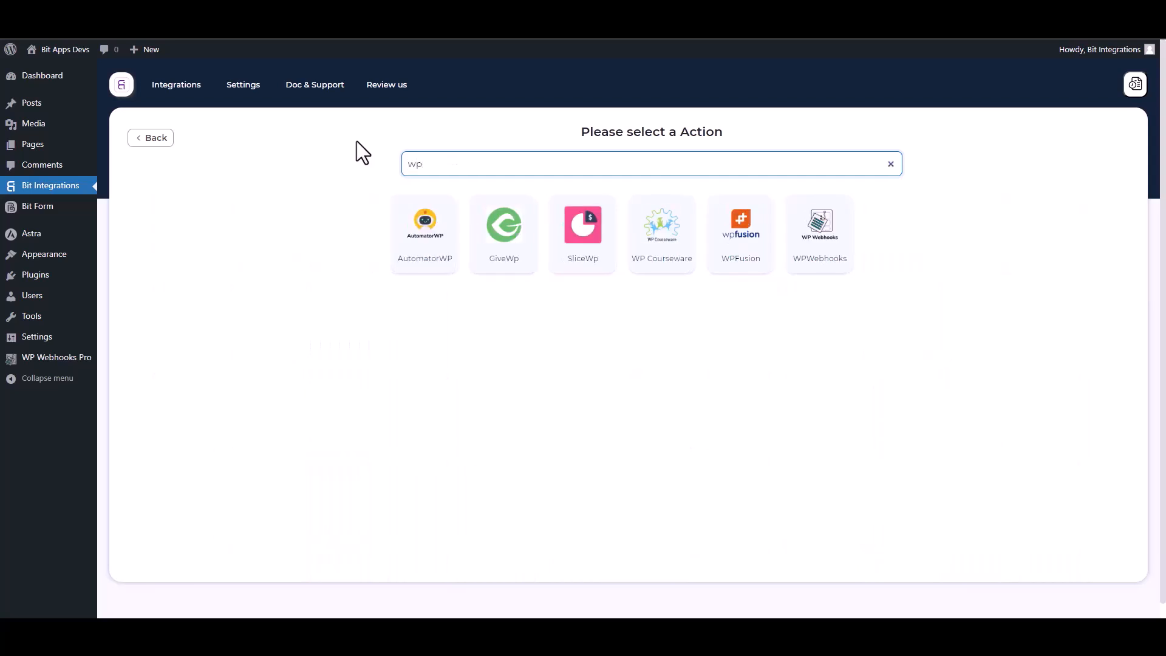
pyautogui.click(829, 275)
pyautogui.click(207, 333)
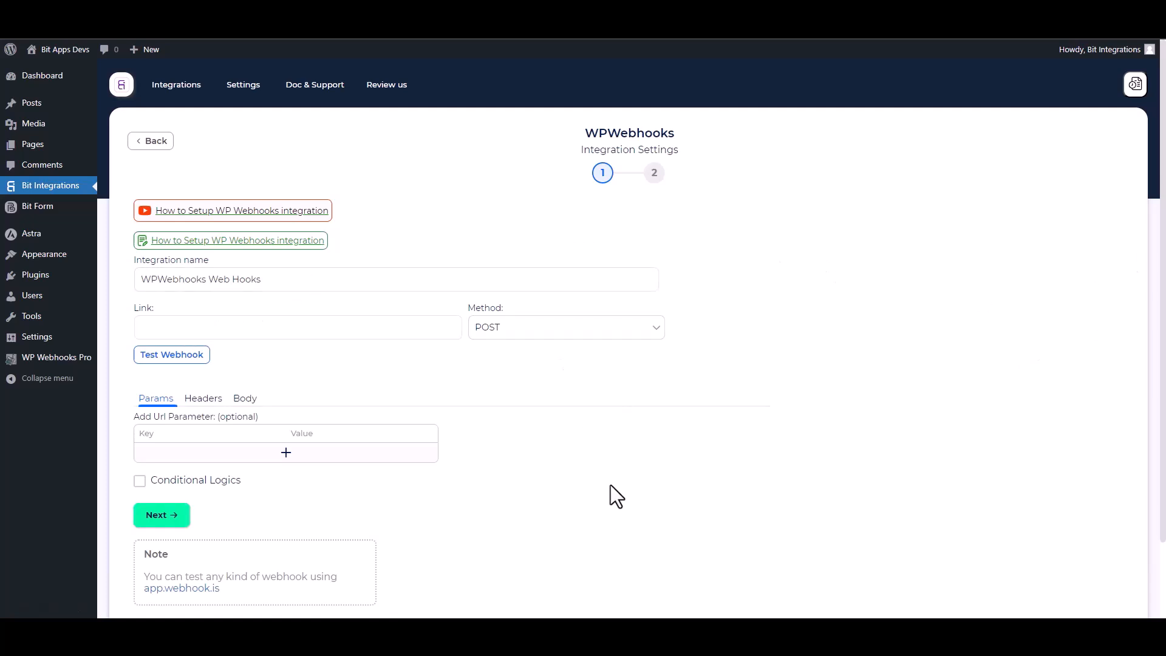
pyautogui.click(57, 357)
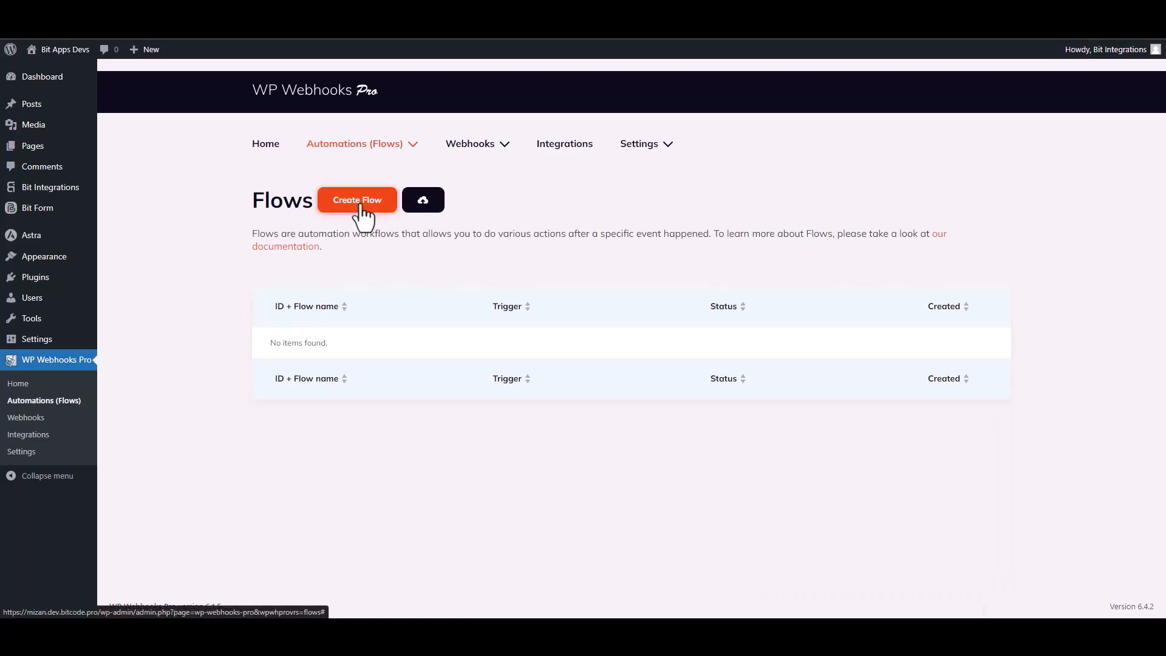
# Create a new WP Webhooks Pro flow named 'Bit Integrations'
pyautogui.click(361, 203)
pyautogui.click(489, 158)
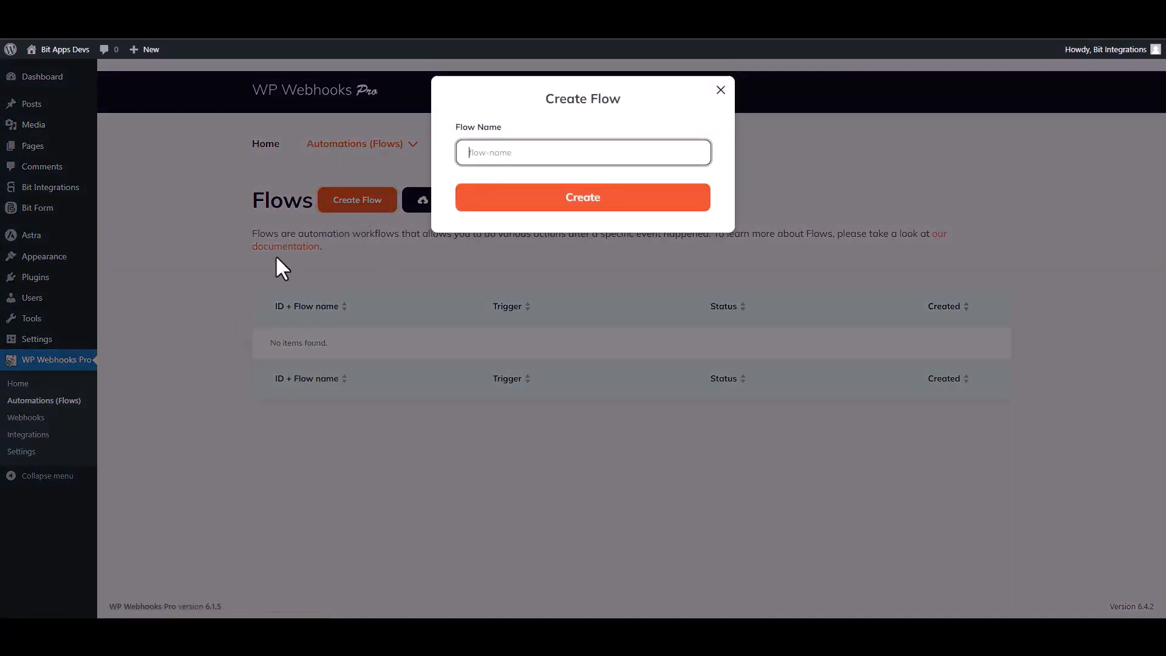
pyautogui.write('Bit Integrations')
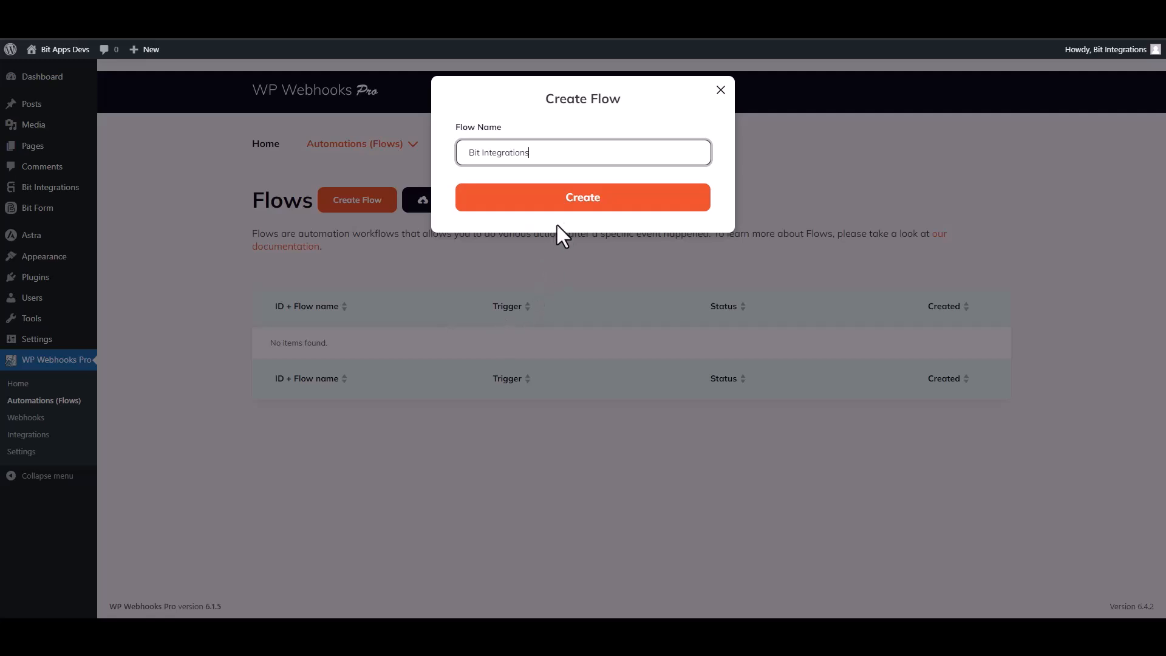
pyautogui.click(580, 209)
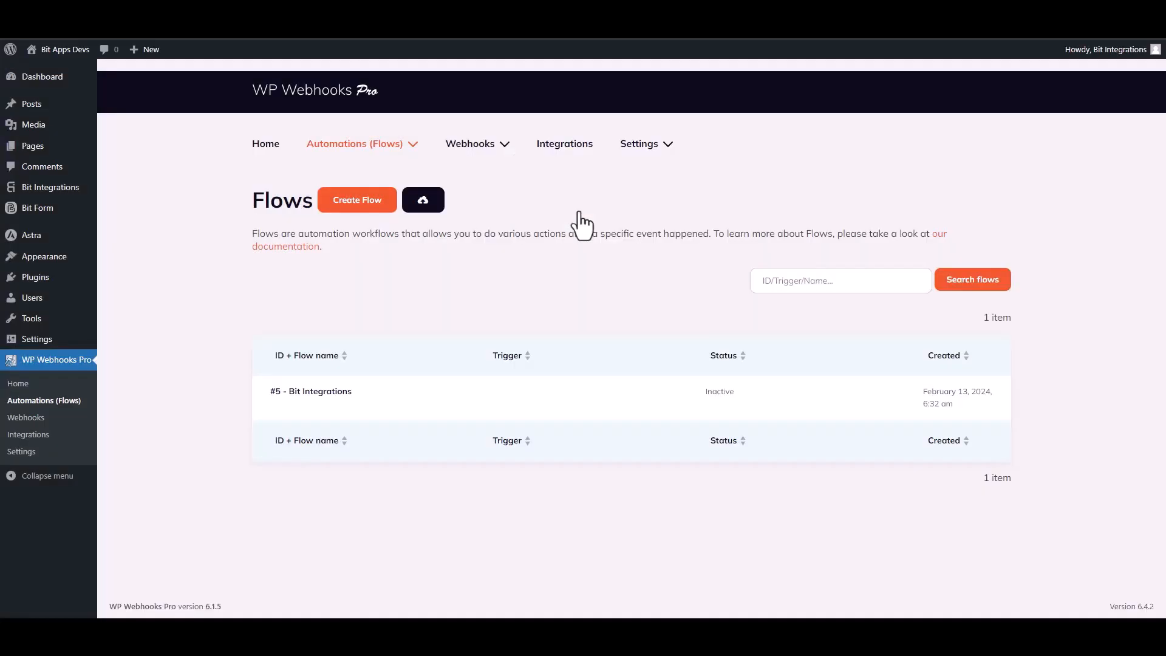
pyautogui.moveTo(335, 387)
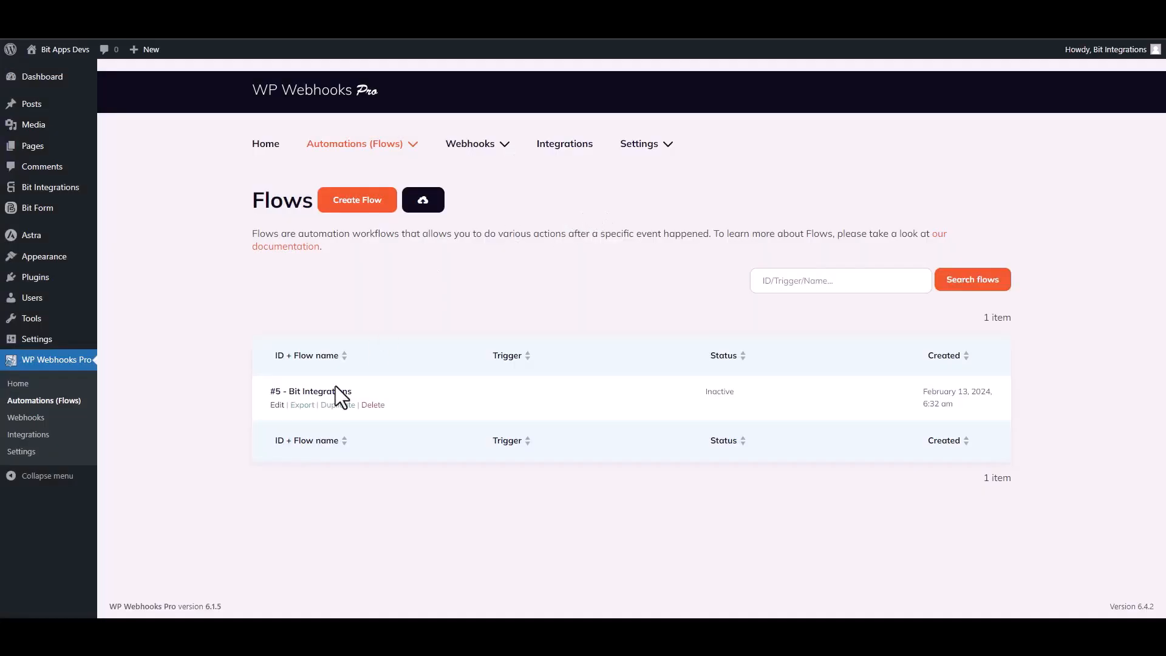
# Give the Bit Integrations flow a Webhooks 'HTTP request received' trigger and select its receivable URL
pyautogui.click(276, 405)
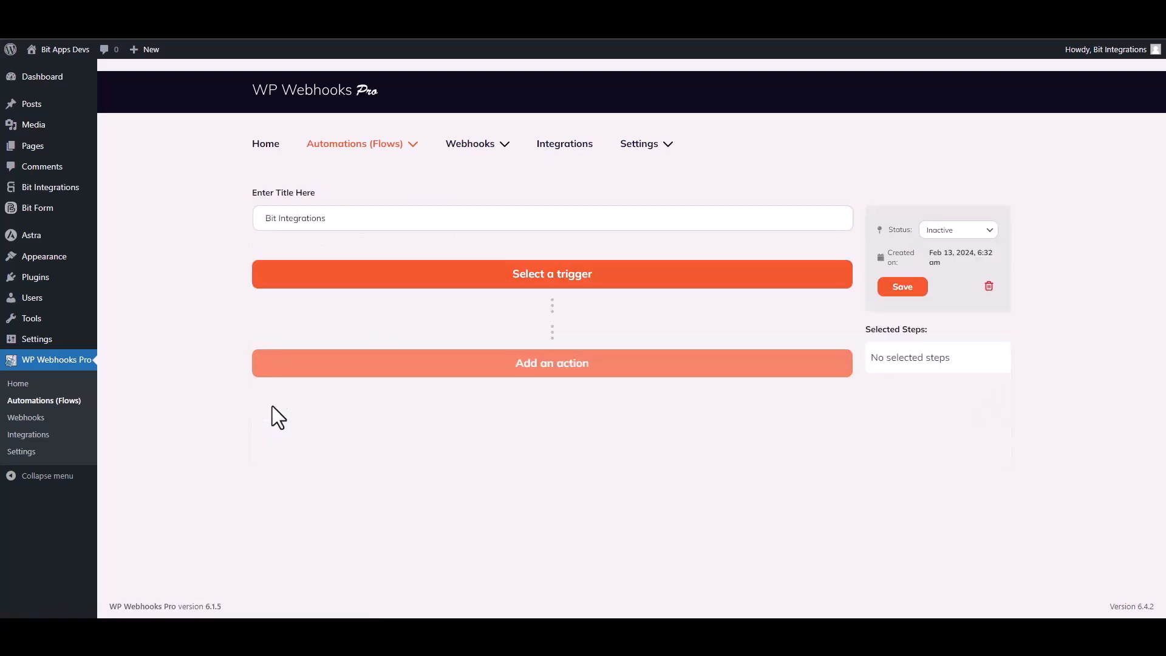
pyautogui.click(584, 278)
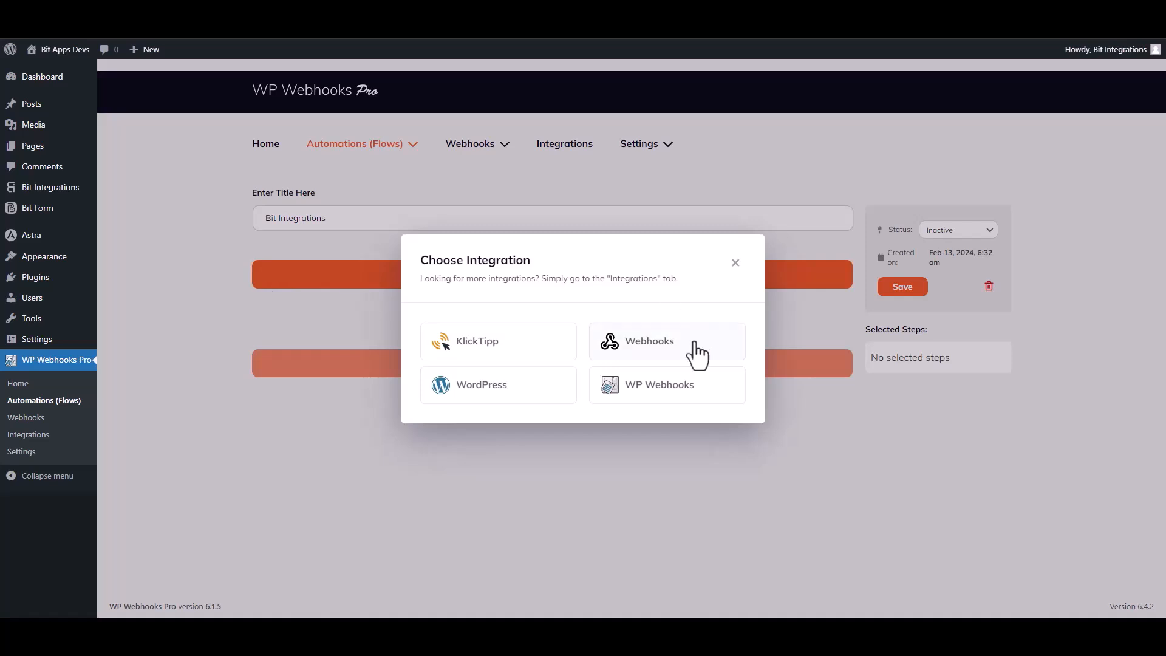
pyautogui.click(649, 342)
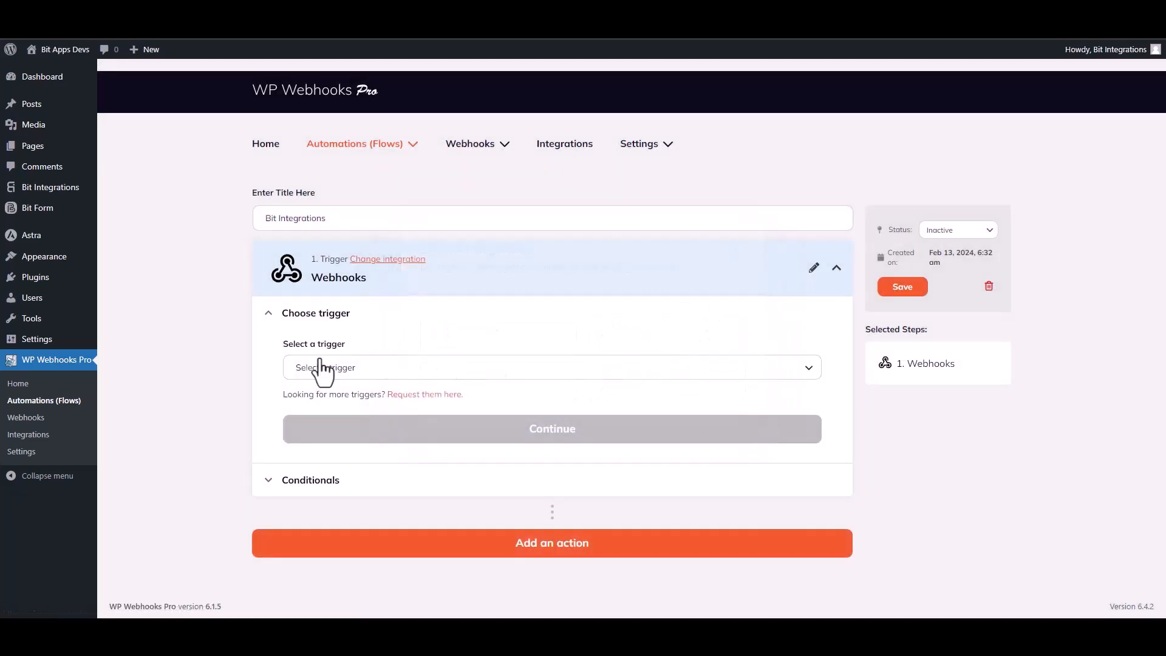
pyautogui.click(357, 373)
pyautogui.click(346, 436)
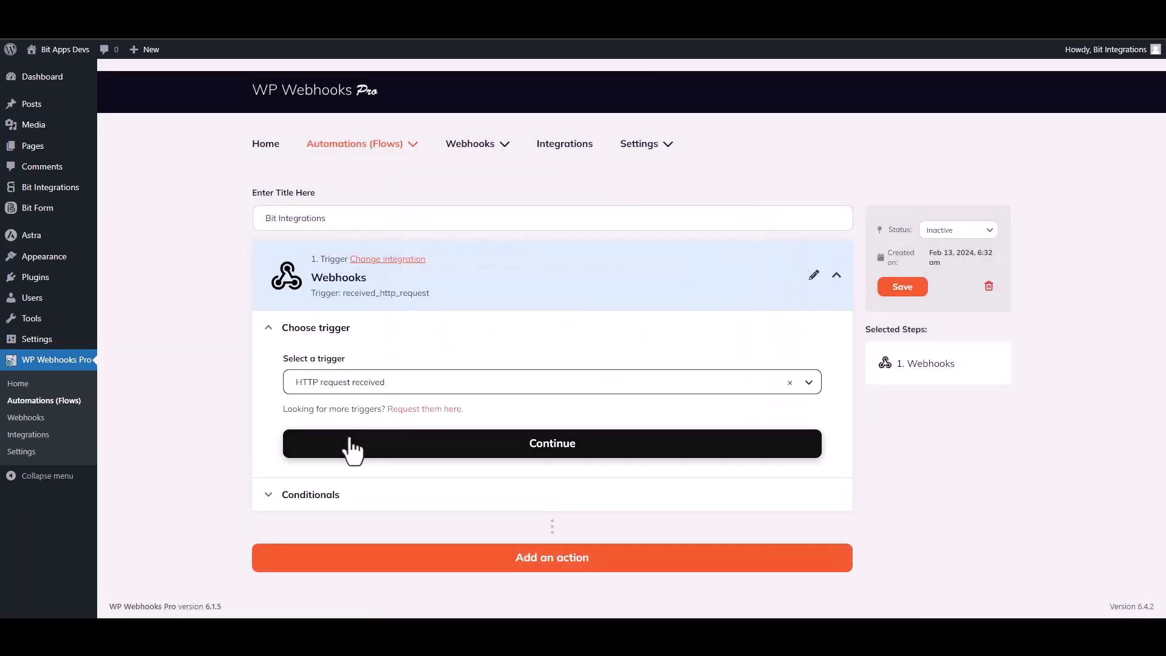
pyautogui.click(539, 450)
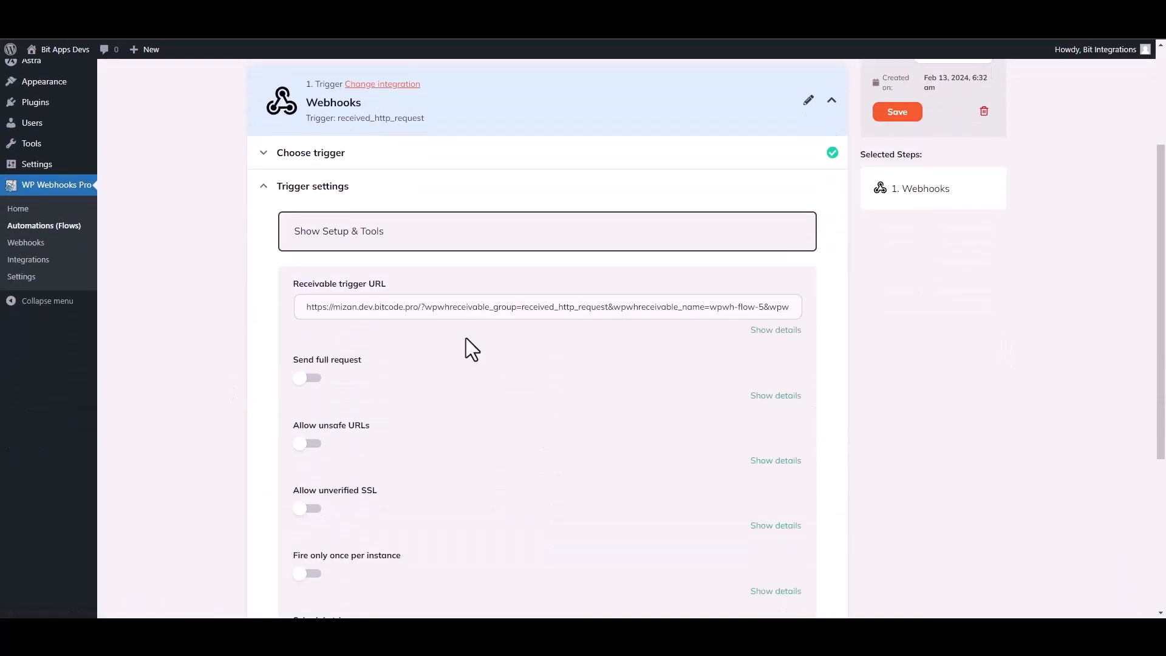
pyautogui.click(465, 306)
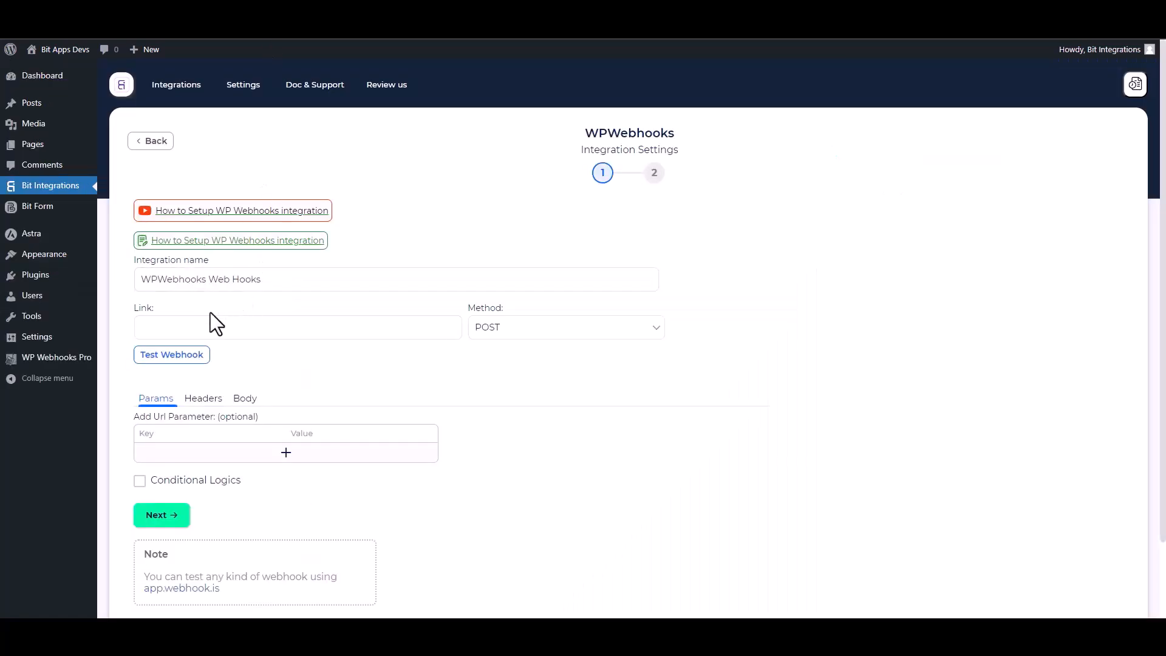
# Paste the trigger URL as the Link and send all data in the body as application/json
pyautogui.click(199, 325)
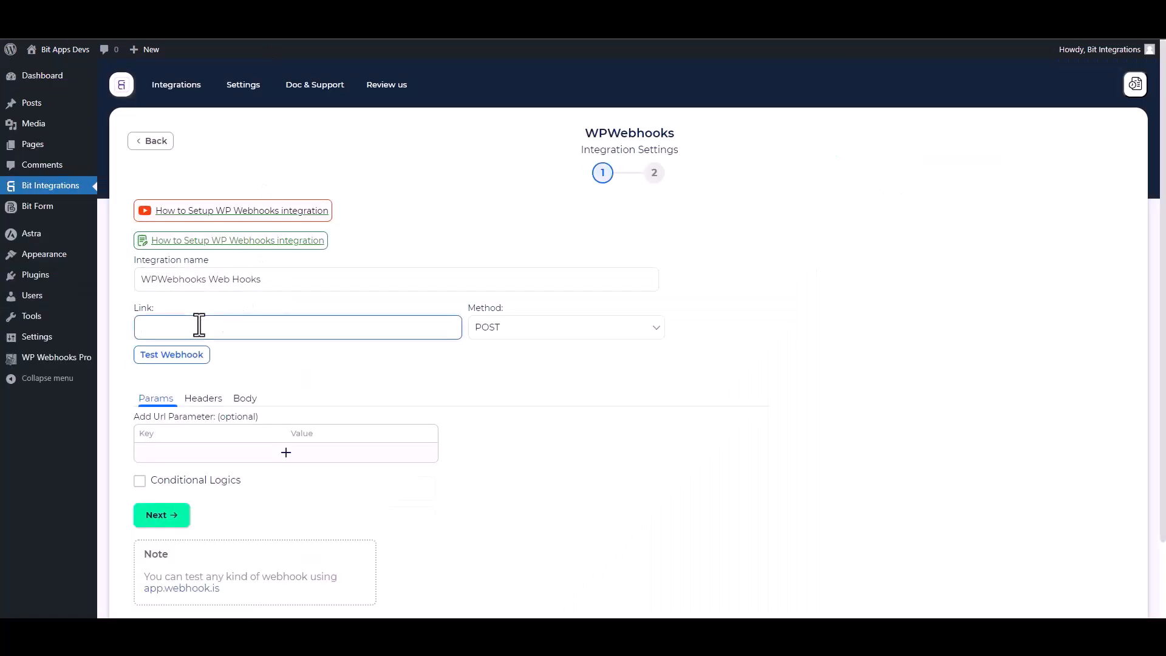
pyautogui.hotkey('ctrl', 'v')
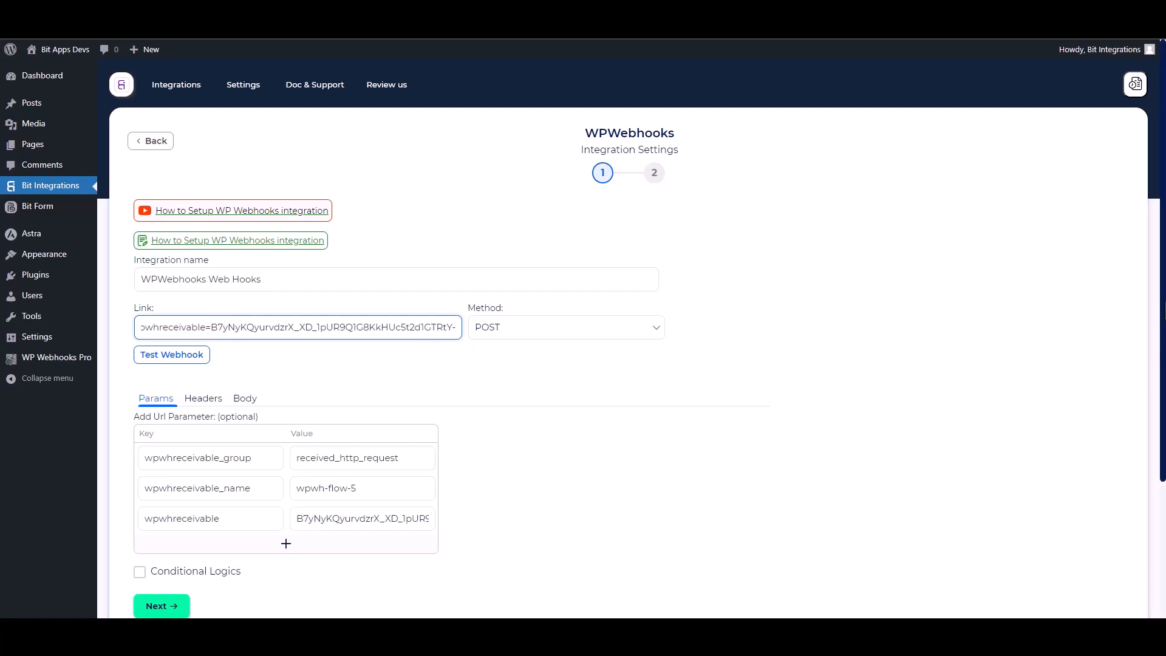
pyautogui.scroll(-1, 296, 359)
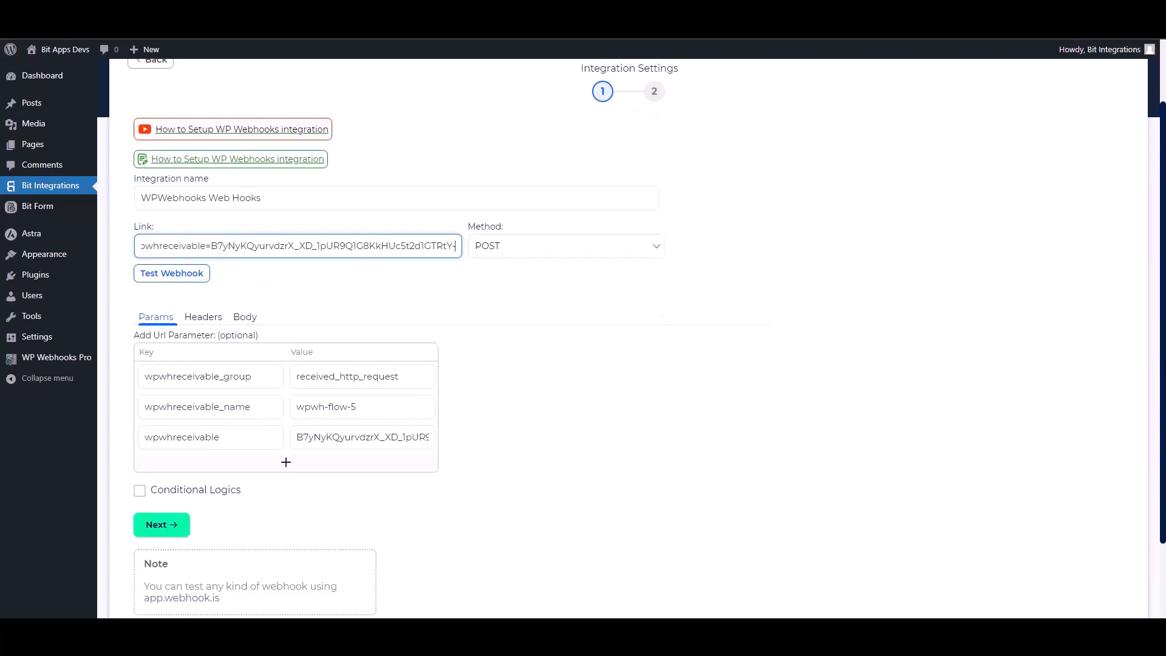
pyautogui.click(249, 319)
pyautogui.click(159, 349)
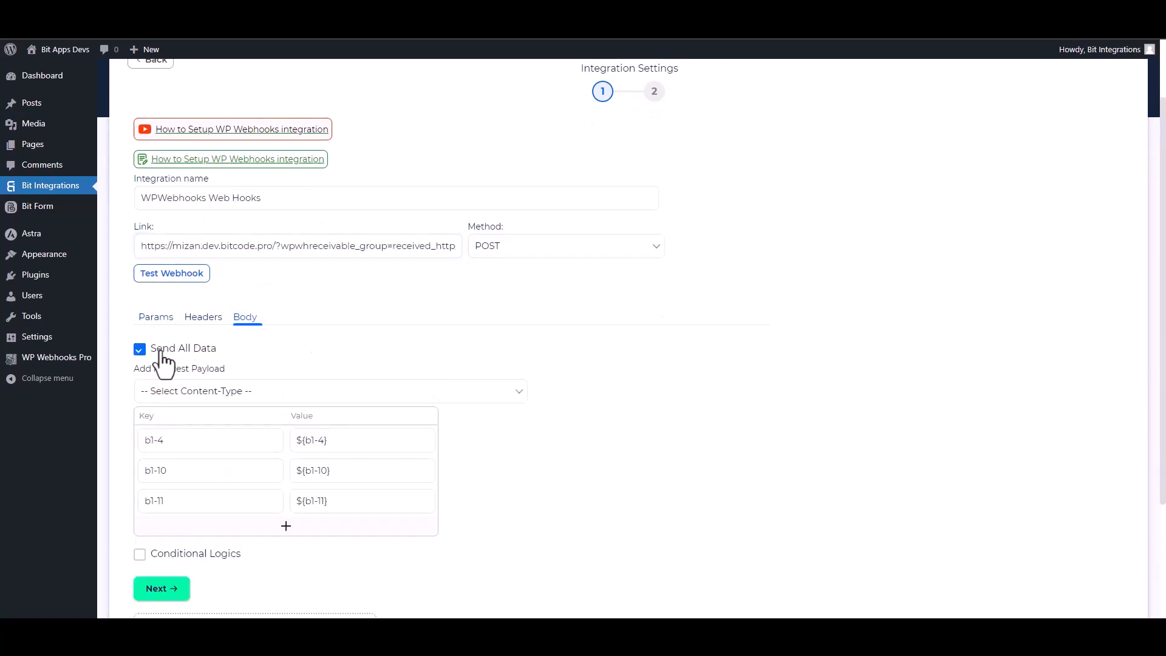
pyautogui.click(248, 407)
pyautogui.click(202, 419)
# Test the webhook, leave conditional logic off, and advance to step 2
pyautogui.scroll(-1, 202, 423)
pyautogui.scroll(-1, 816, 434)
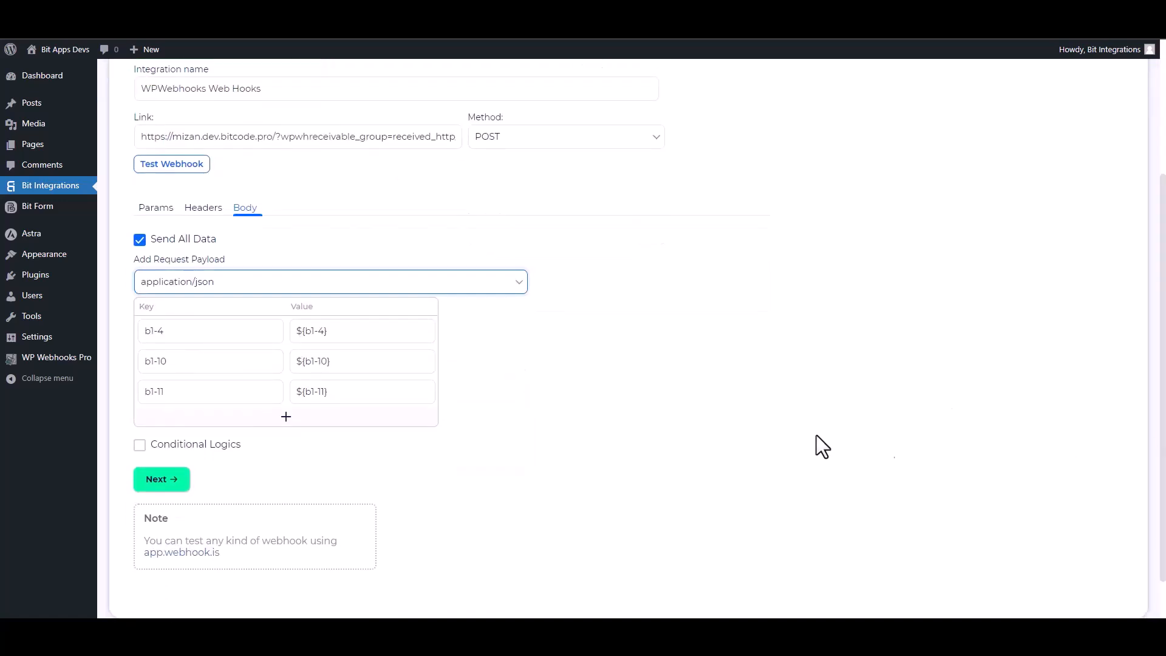
pyautogui.click(197, 173)
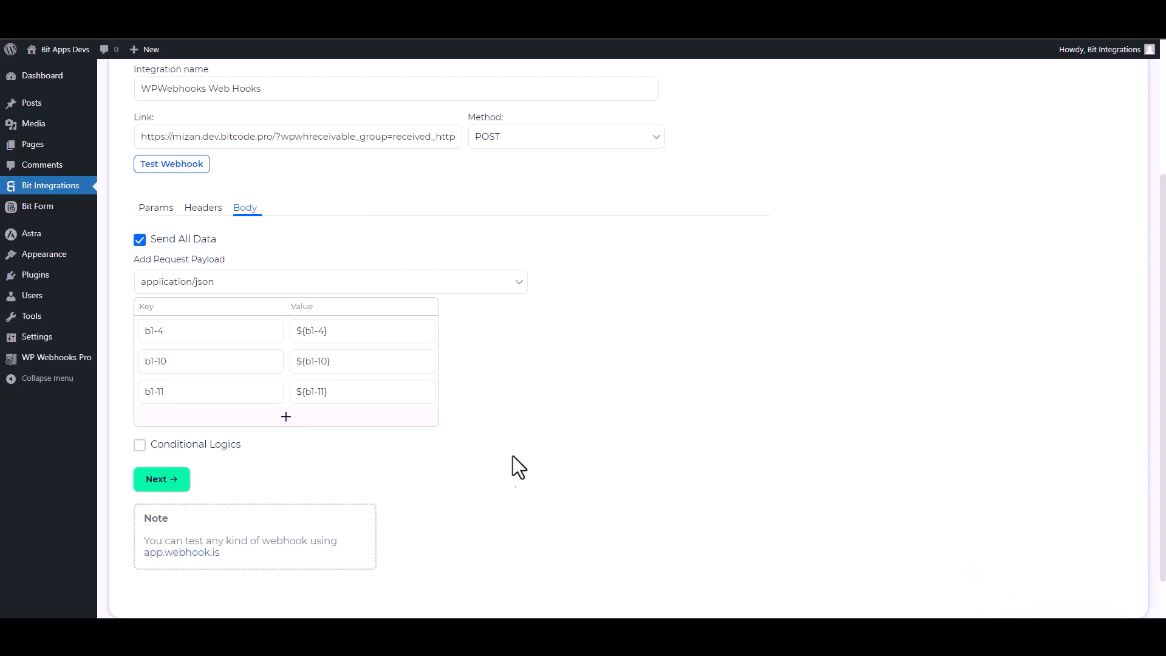
pyautogui.click(200, 450)
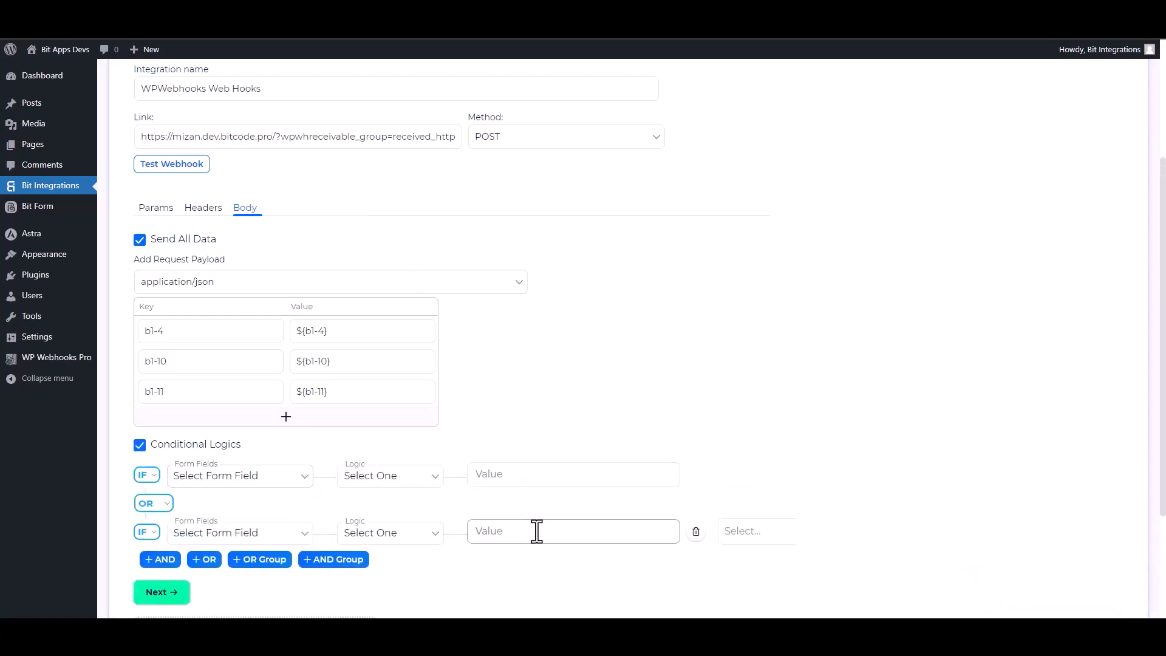
pyautogui.scroll(-2, 528, 510)
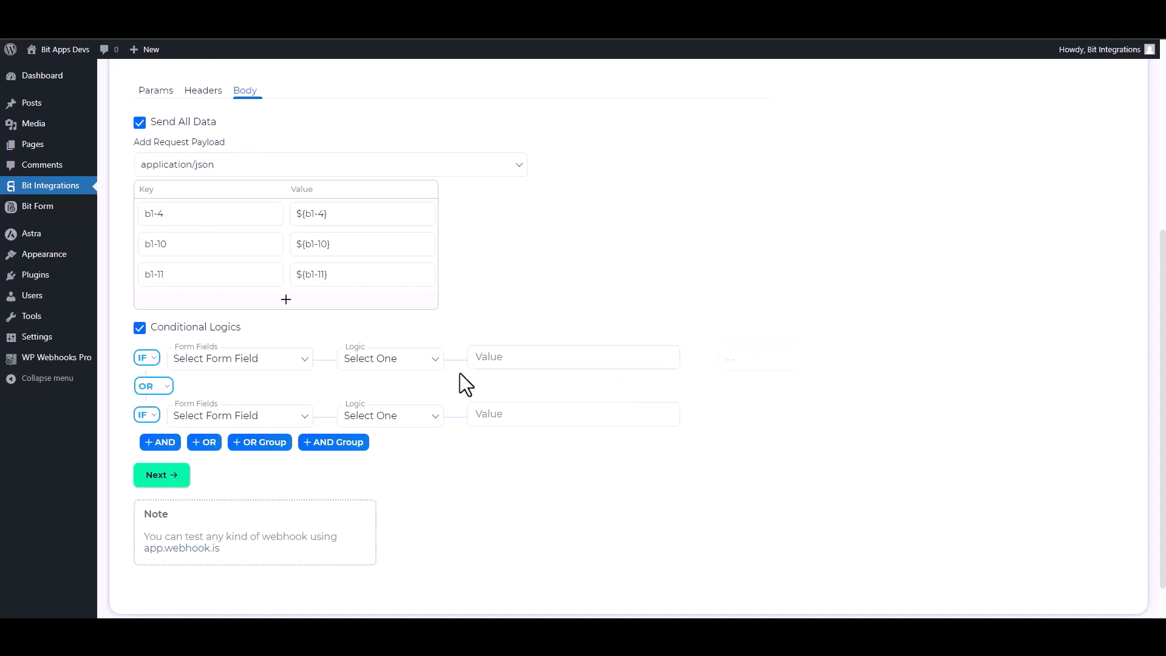
pyautogui.click(139, 328)
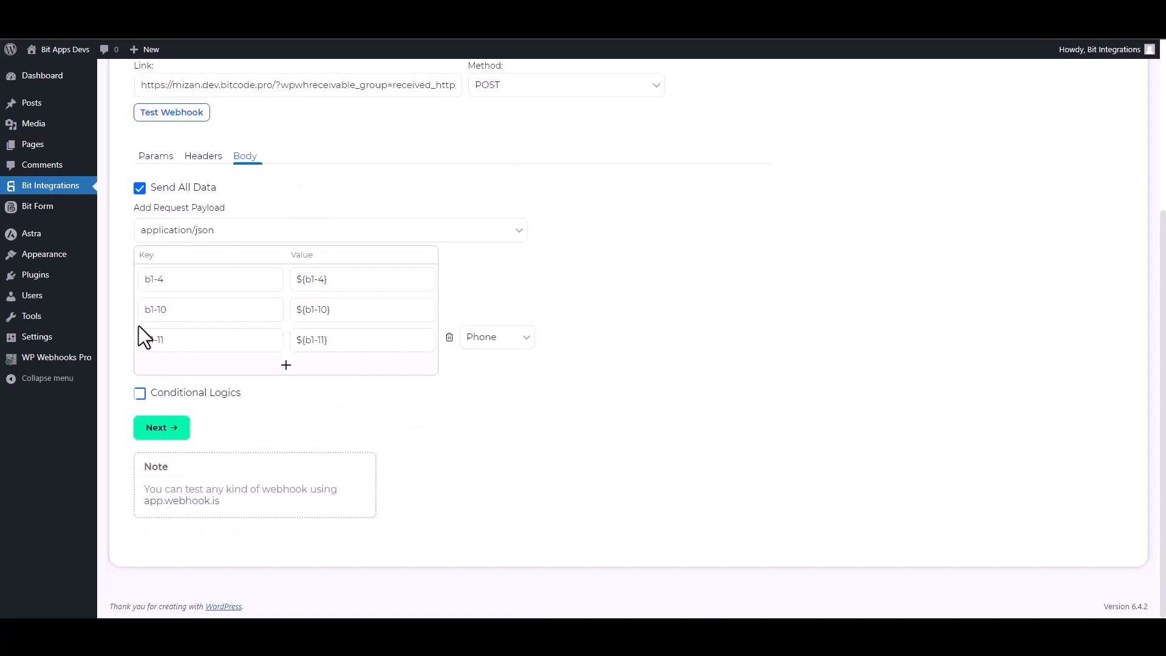
pyautogui.click(178, 431)
# Save the integration and the WP Webhooks trigger settings
pyautogui.click(616, 246)
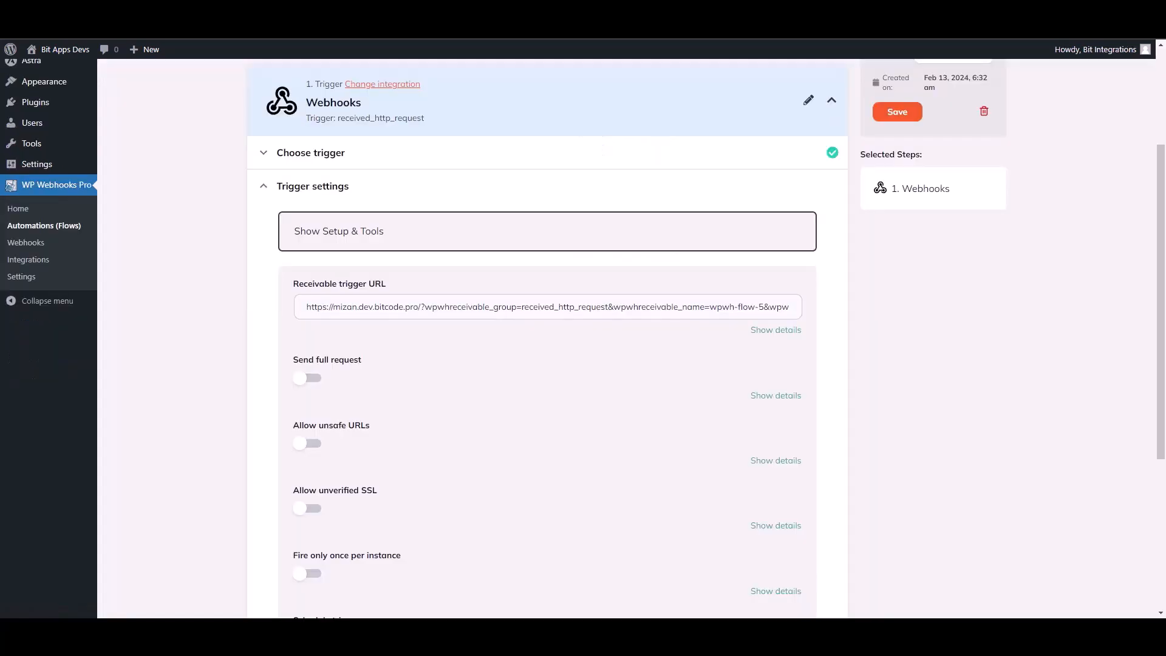
pyautogui.scroll(-4, 547, 340)
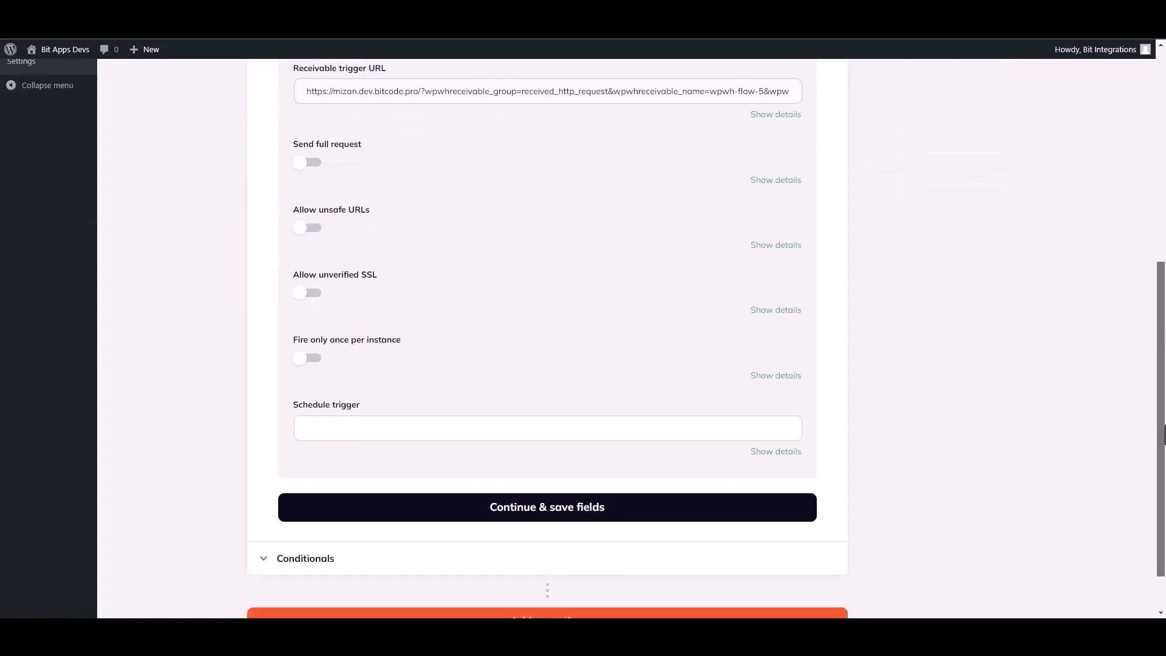
pyautogui.click(542, 515)
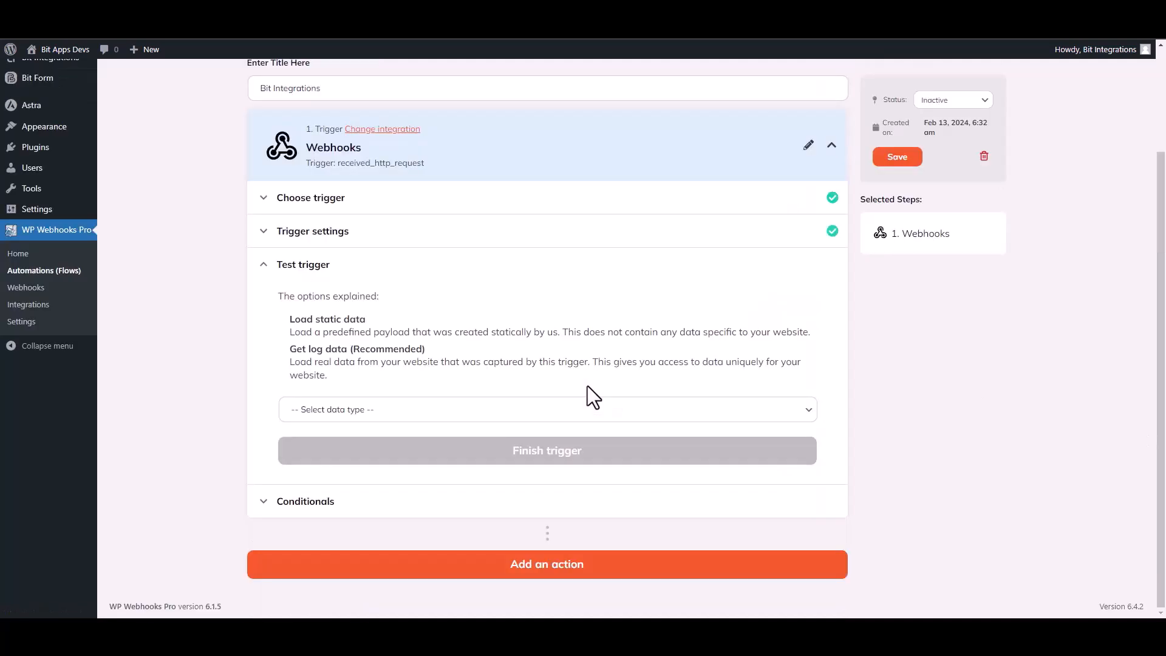
# Test the trigger with logged data from Log #18 and finish the trigger
pyautogui.click(357, 413)
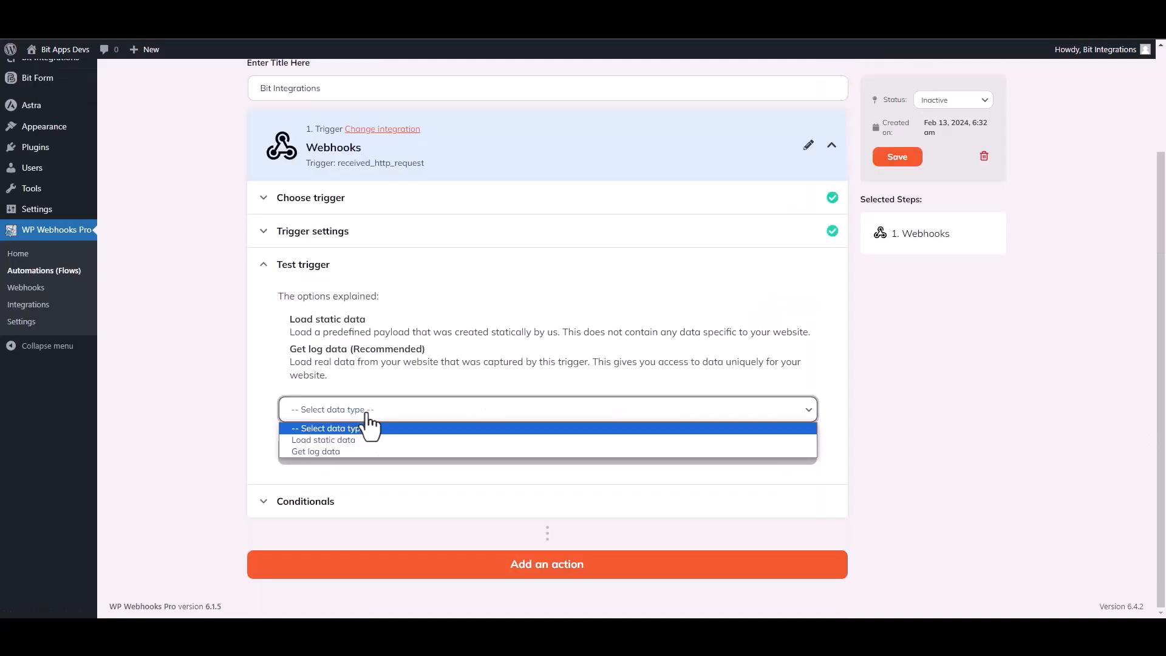
pyautogui.click(333, 452)
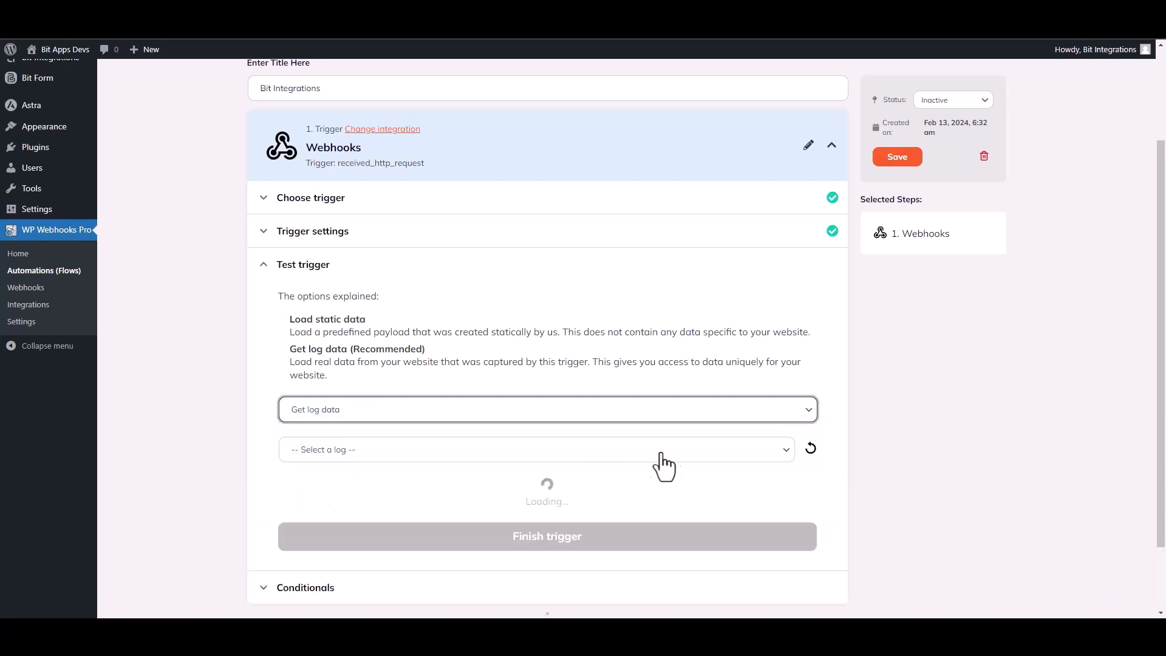
pyautogui.click(621, 454)
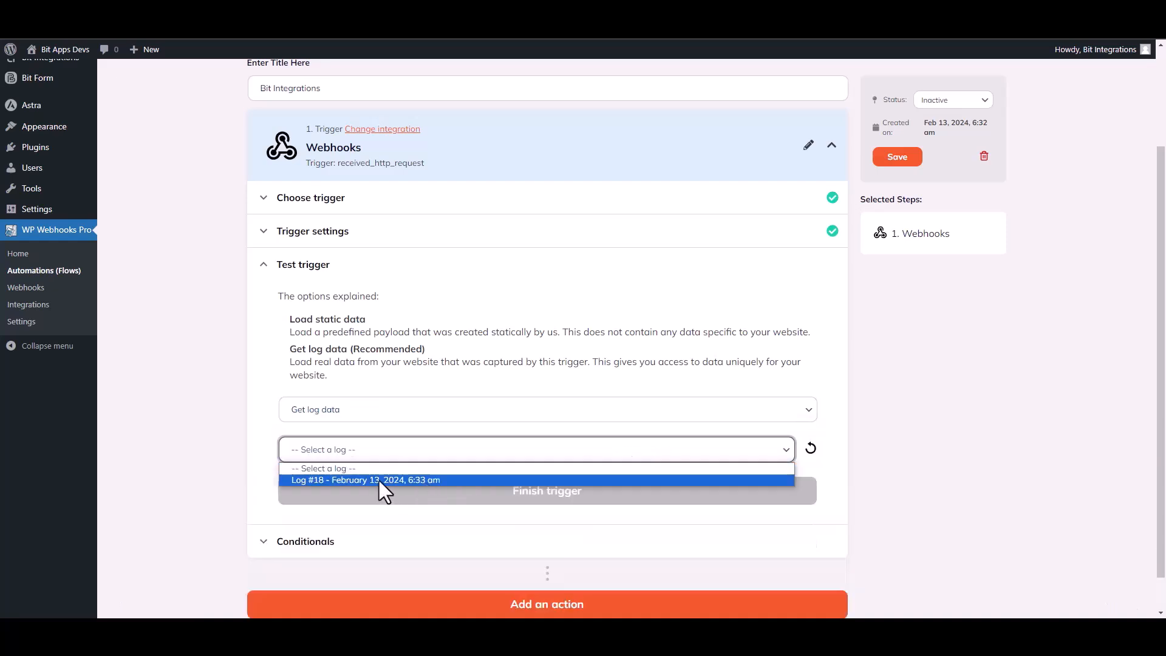
pyautogui.click(380, 481)
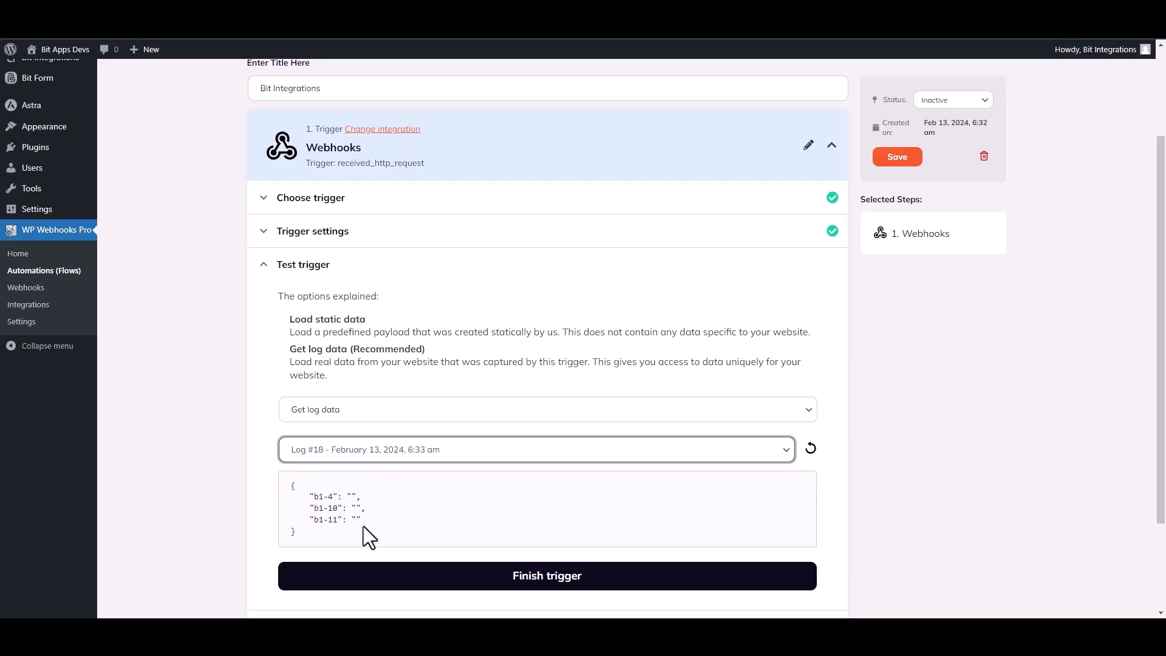
pyautogui.moveTo(363, 526); pyautogui.dragTo(296, 485)
pyautogui.click(838, 498)
pyautogui.scroll(-2, 674, 429)
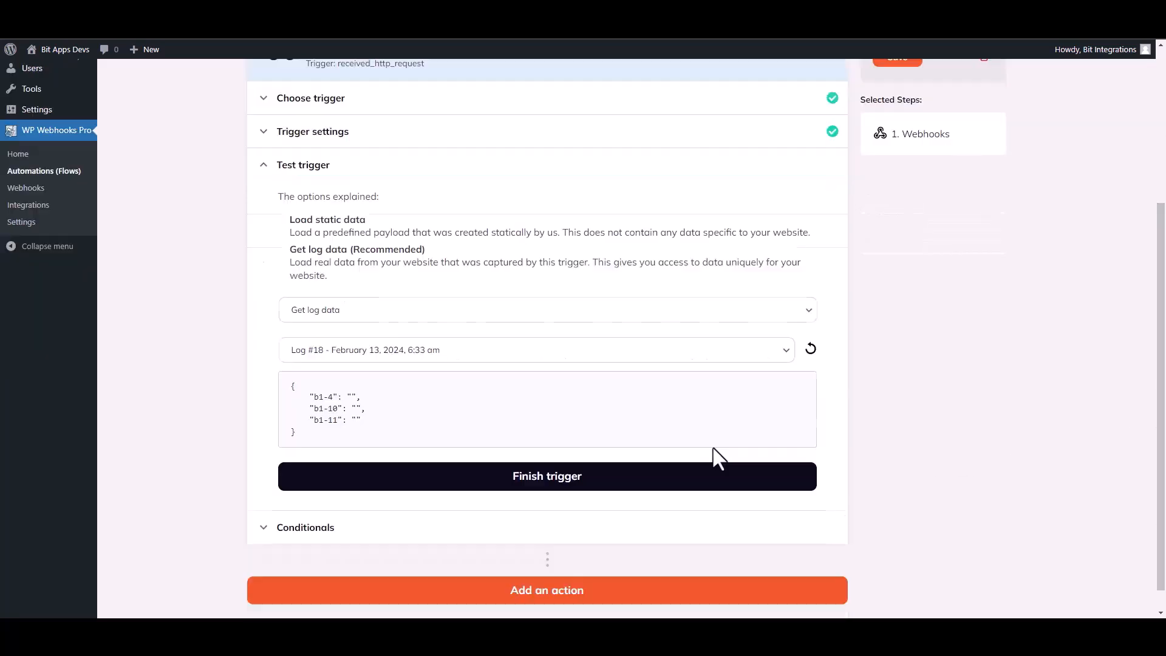
pyautogui.click(556, 489)
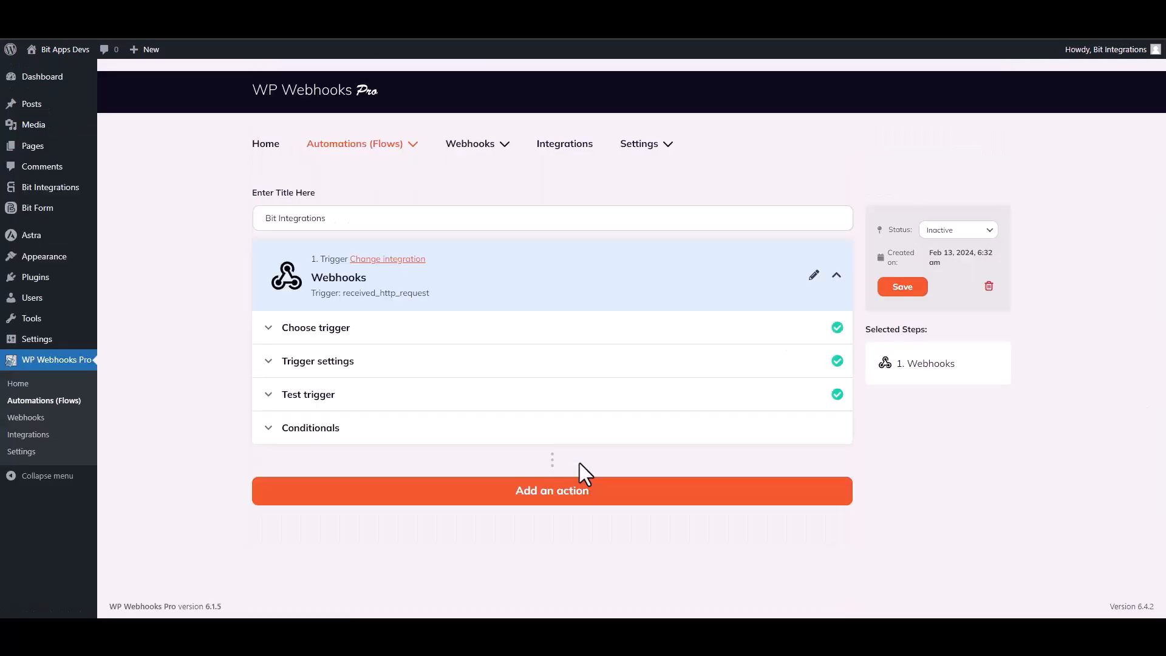
# Add a WordPress 'Create user' action, found by searching 'create u', as step 2
pyautogui.click(553, 495)
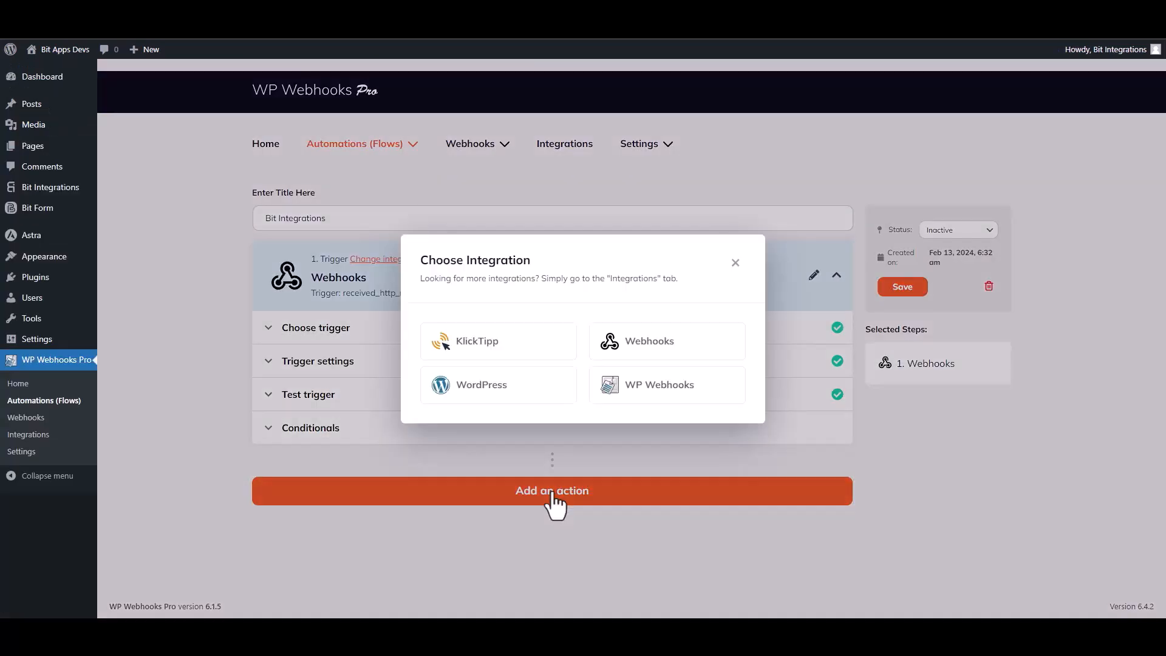
pyautogui.click(504, 392)
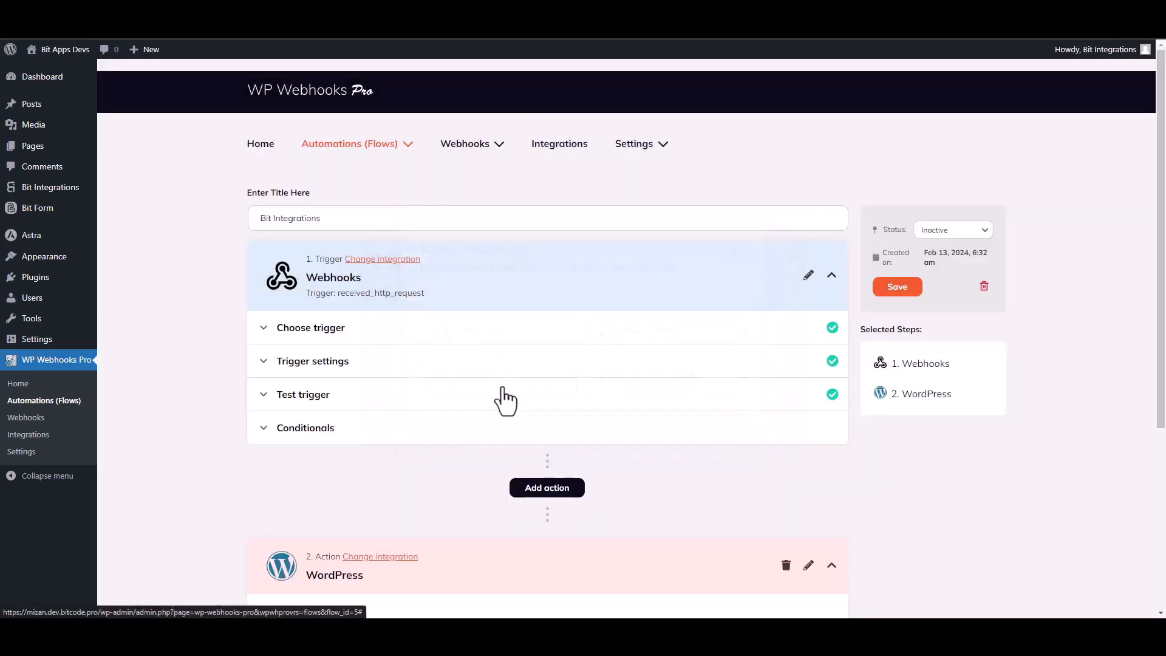
pyautogui.scroll(-5, 503, 389)
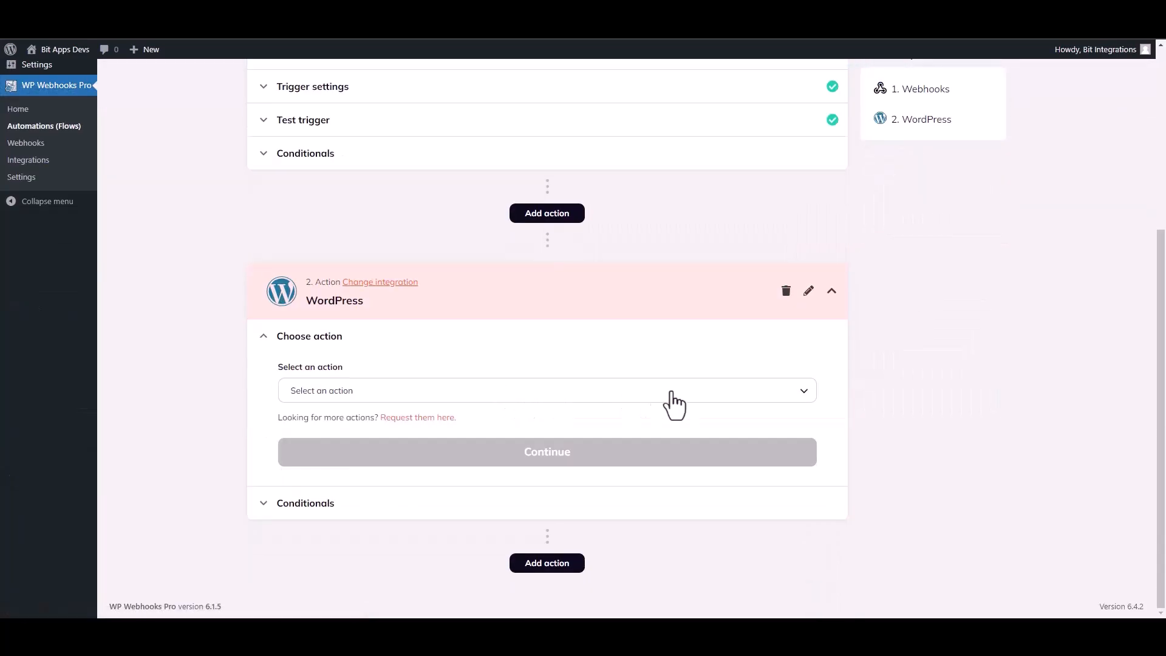
pyautogui.click(358, 394)
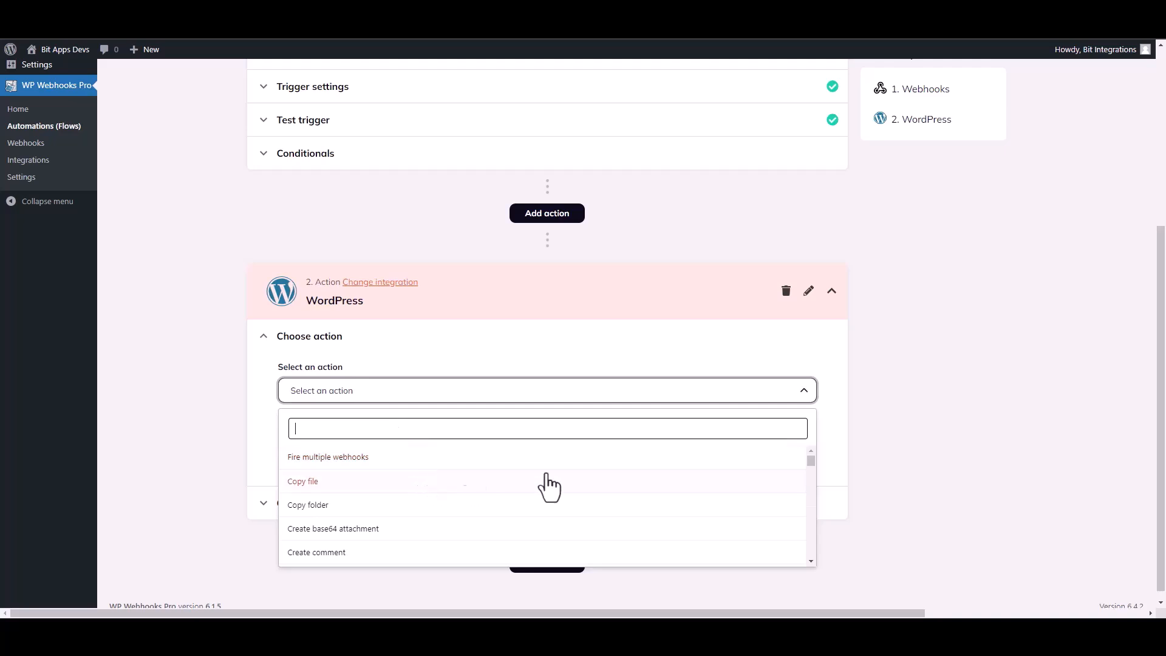
pyautogui.write('create u')
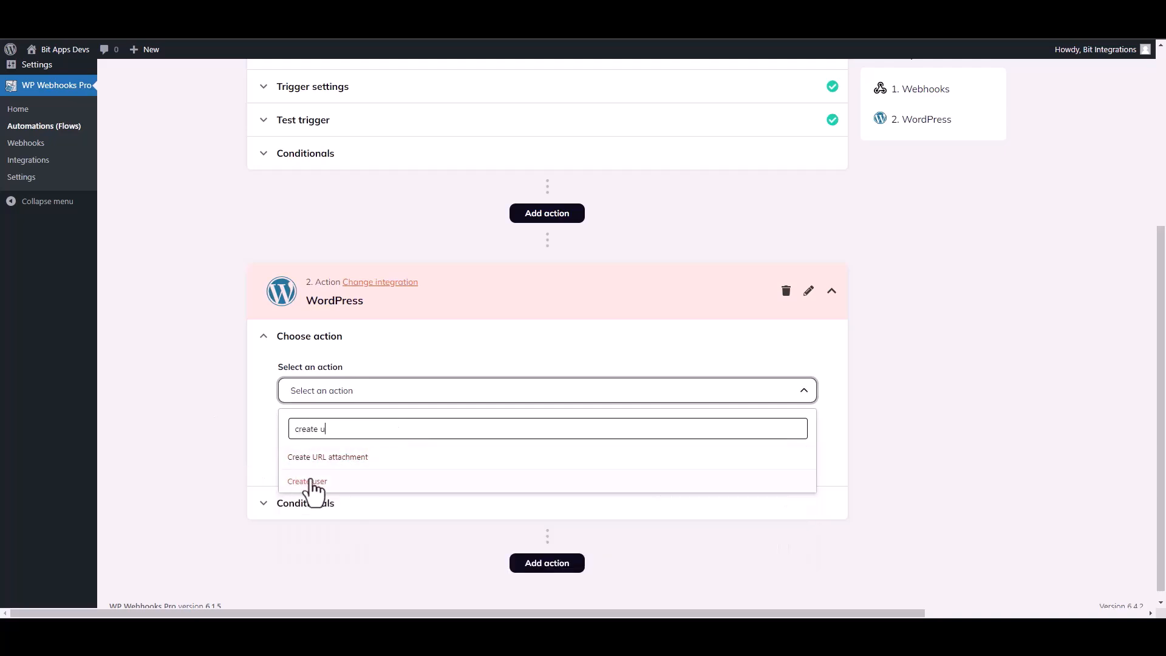
pyautogui.click(311, 481)
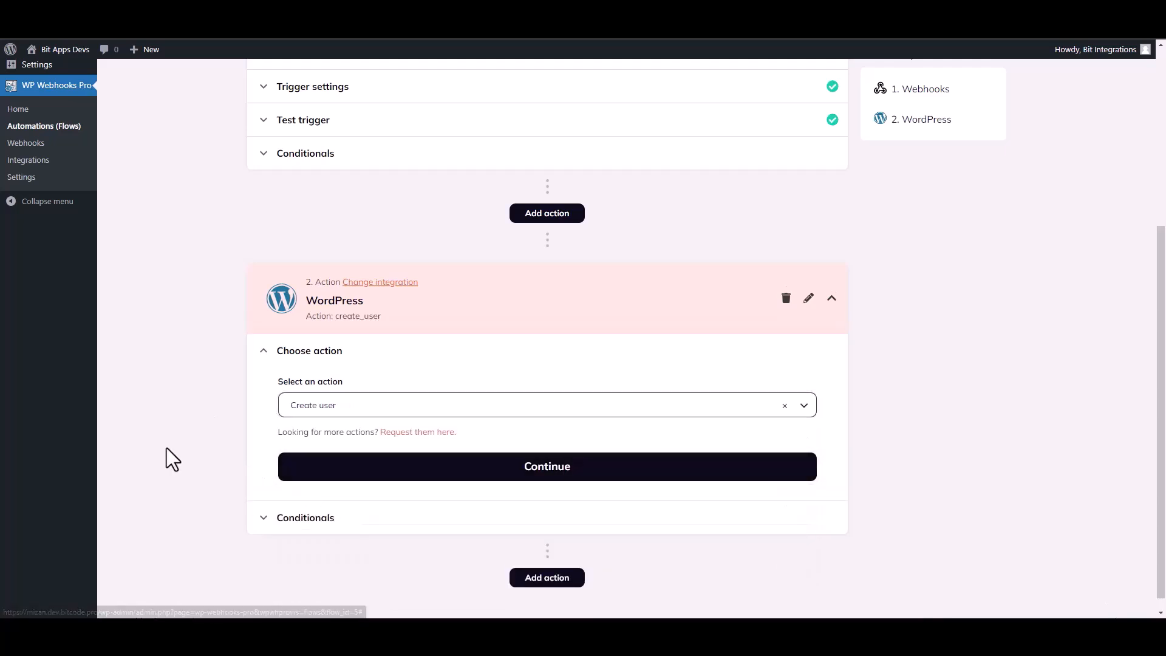
pyautogui.click(432, 471)
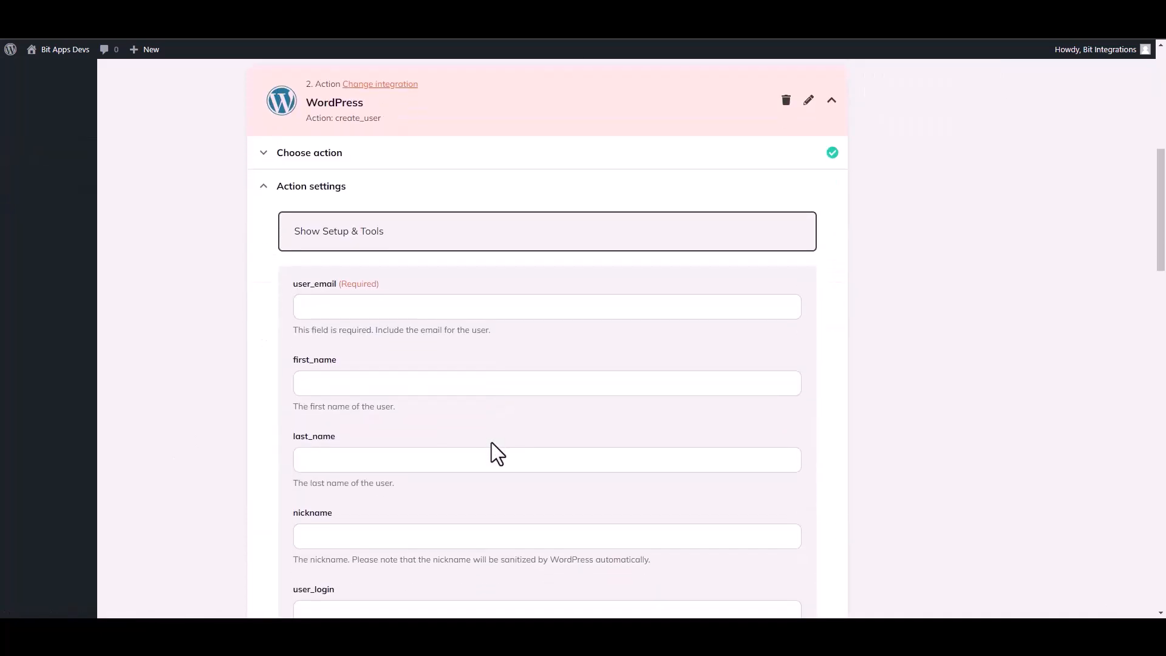
# Map user_email to the {b1-4} Webhooks tag
pyautogui.click(338, 308)
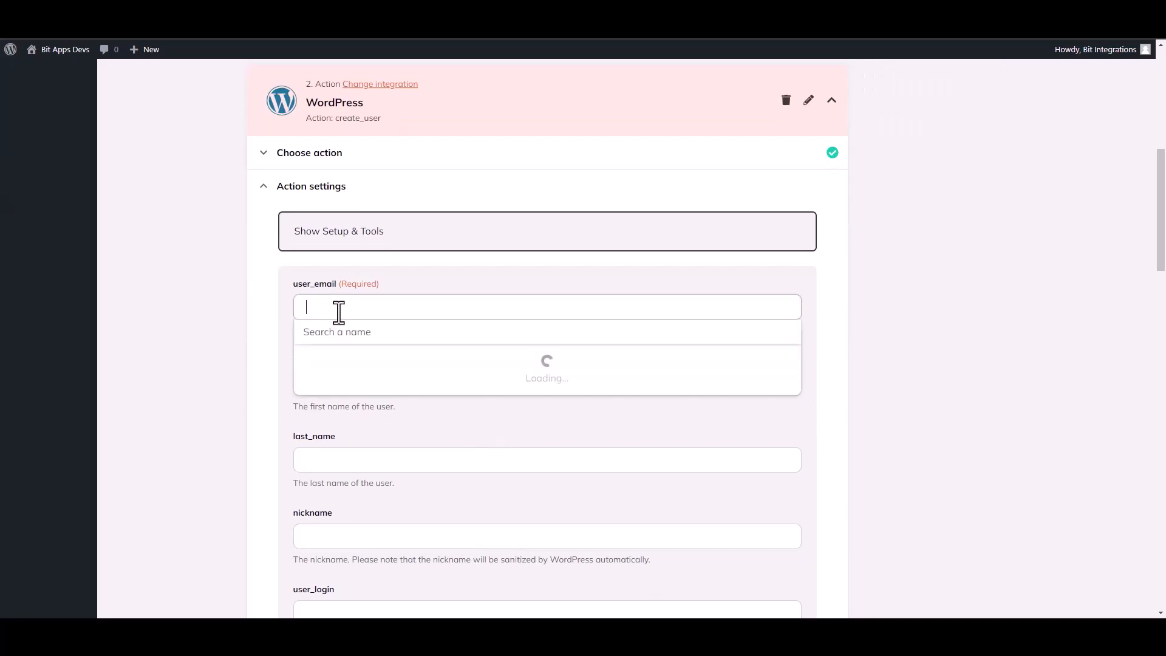
pyautogui.click(357, 390)
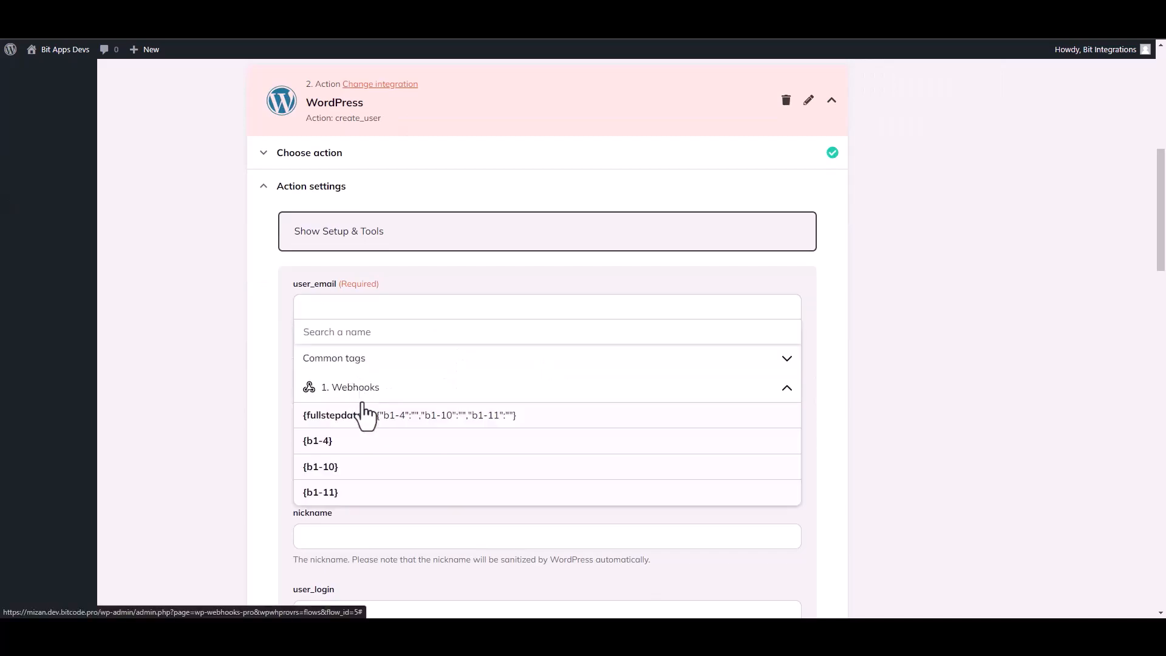
pyautogui.click(335, 448)
pyautogui.click(221, 408)
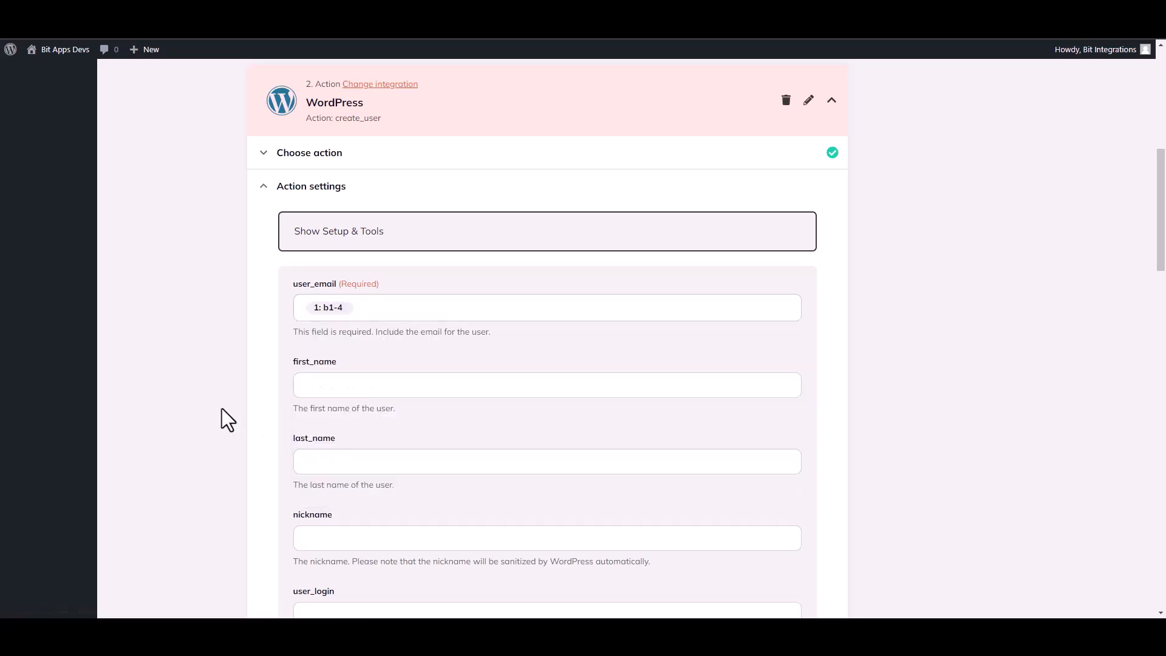
# Map first_name to the {b1-10} Webhooks tag
pyautogui.click(328, 392)
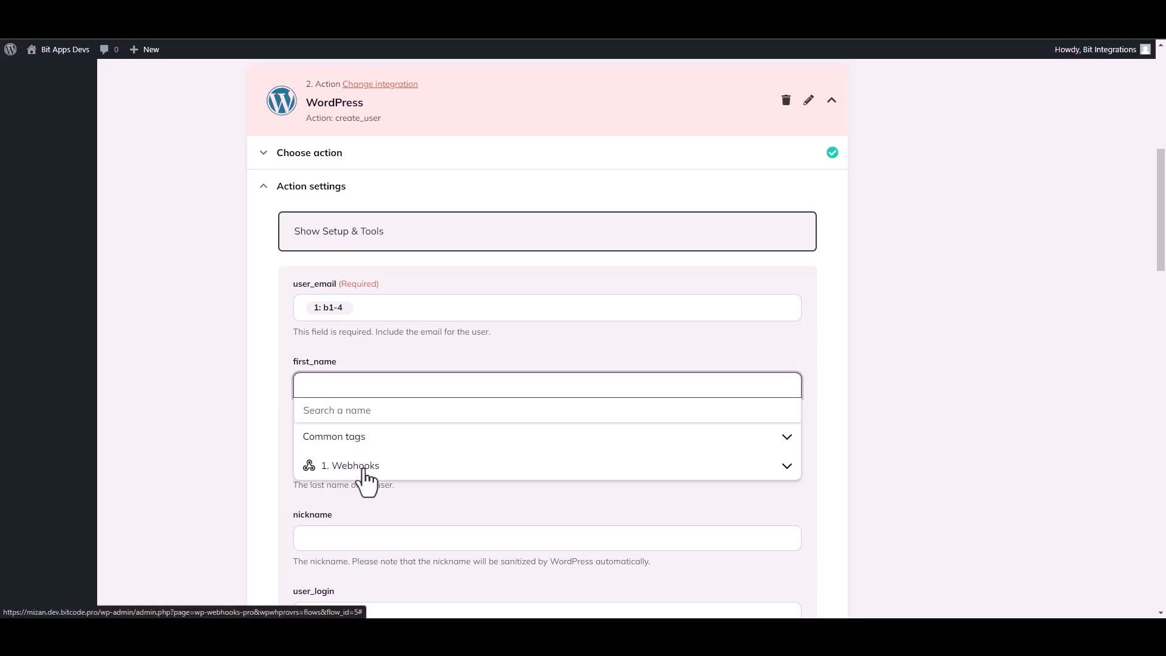
pyautogui.click(365, 470)
pyautogui.click(328, 545)
pyautogui.click(239, 476)
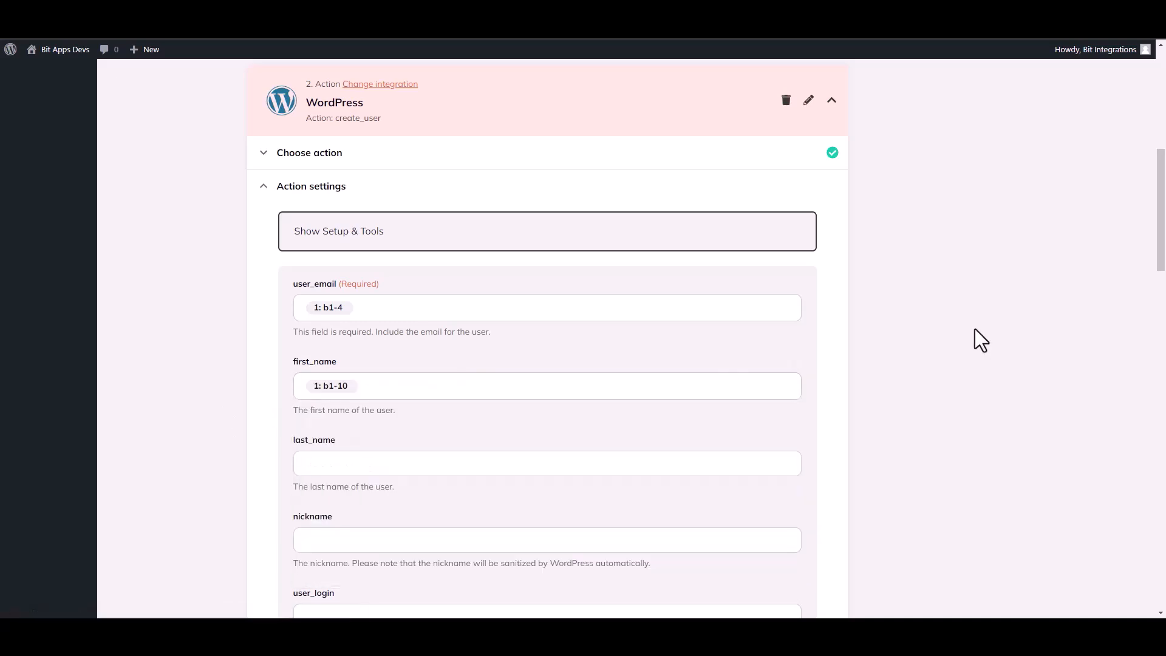
pyautogui.moveTo(1161, 243); pyautogui.dragTo(1163, 546)
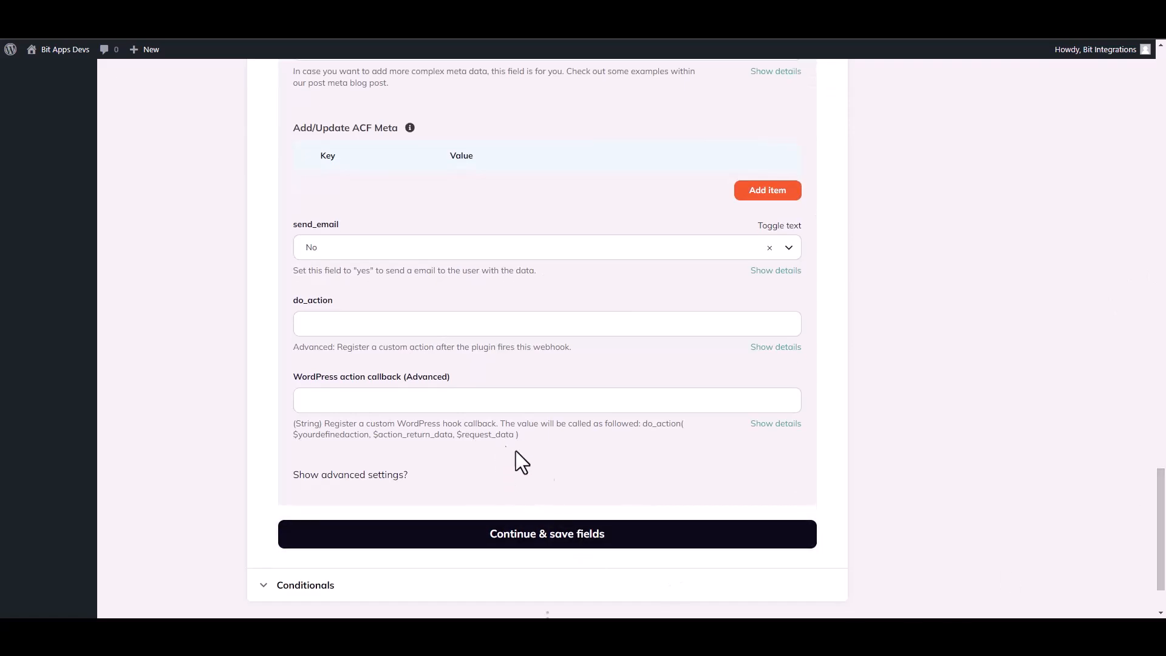
# Save the Create user fields and test it with Fire webhook action
pyautogui.click(599, 543)
pyautogui.click(353, 414)
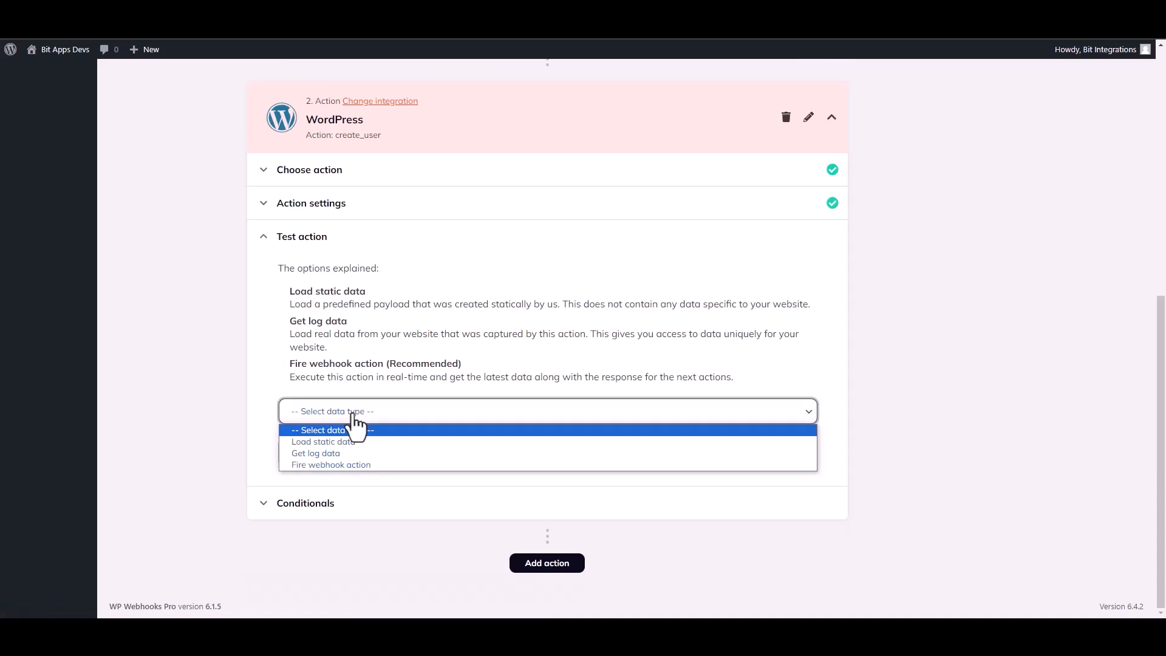
pyautogui.click(321, 464)
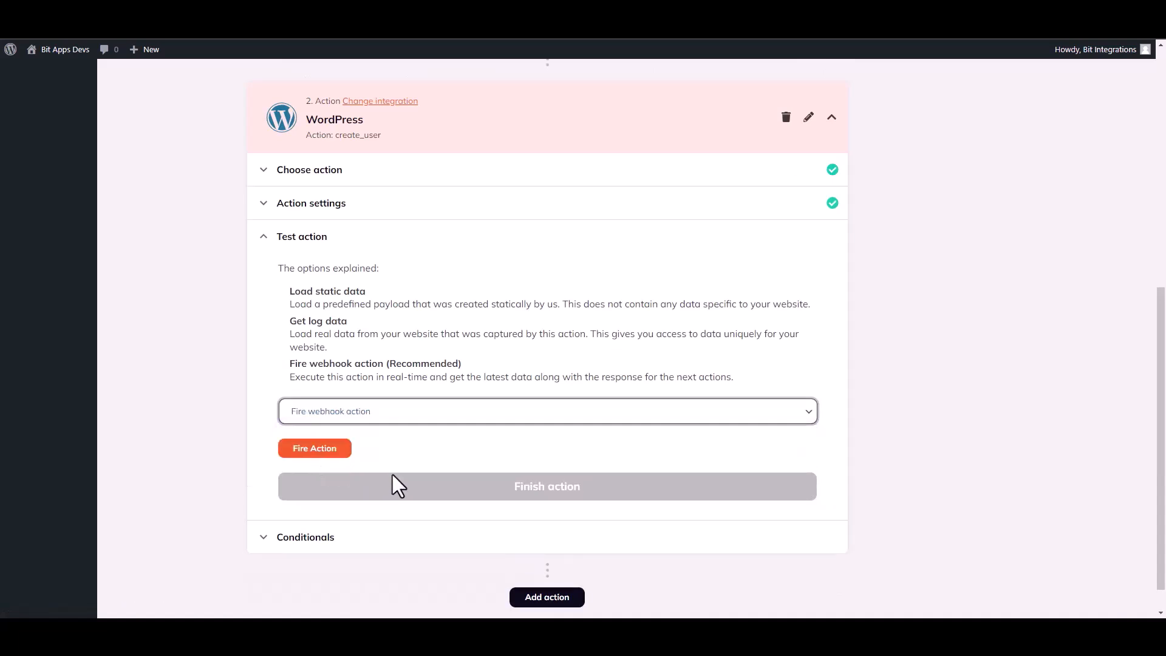
pyautogui.click(328, 452)
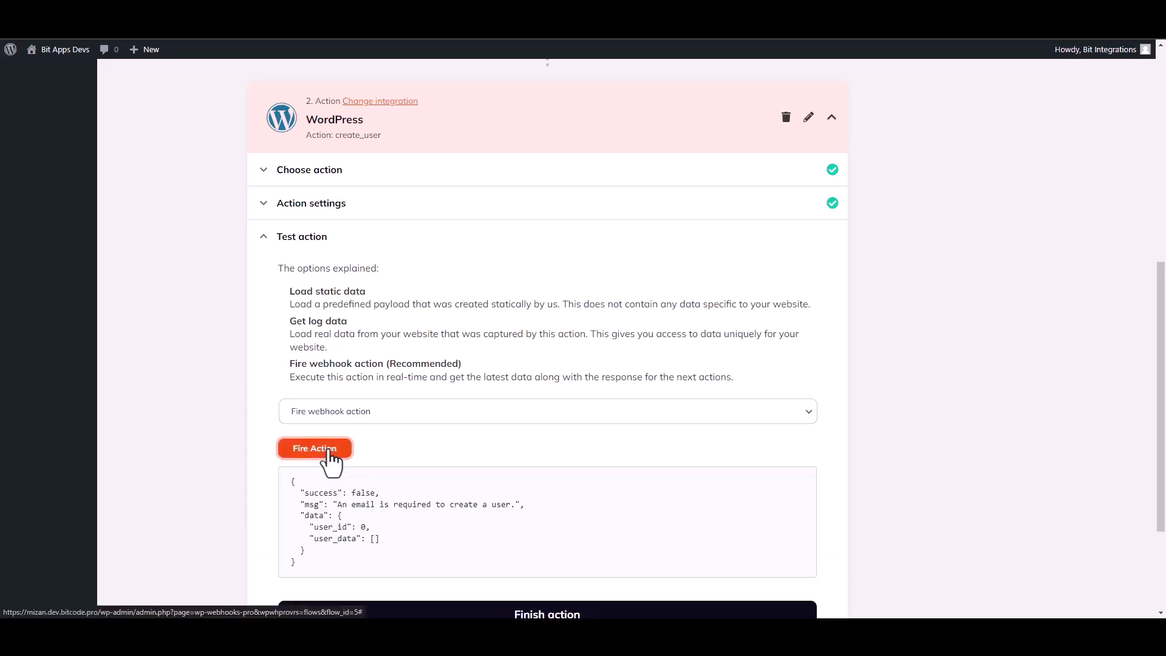
# Review the 'An email is required' response and finish the action test
pyautogui.doubleClick(305, 493)
pyautogui.click(591, 521)
pyautogui.moveTo(1161, 402); pyautogui.dragTo(1163, 471)
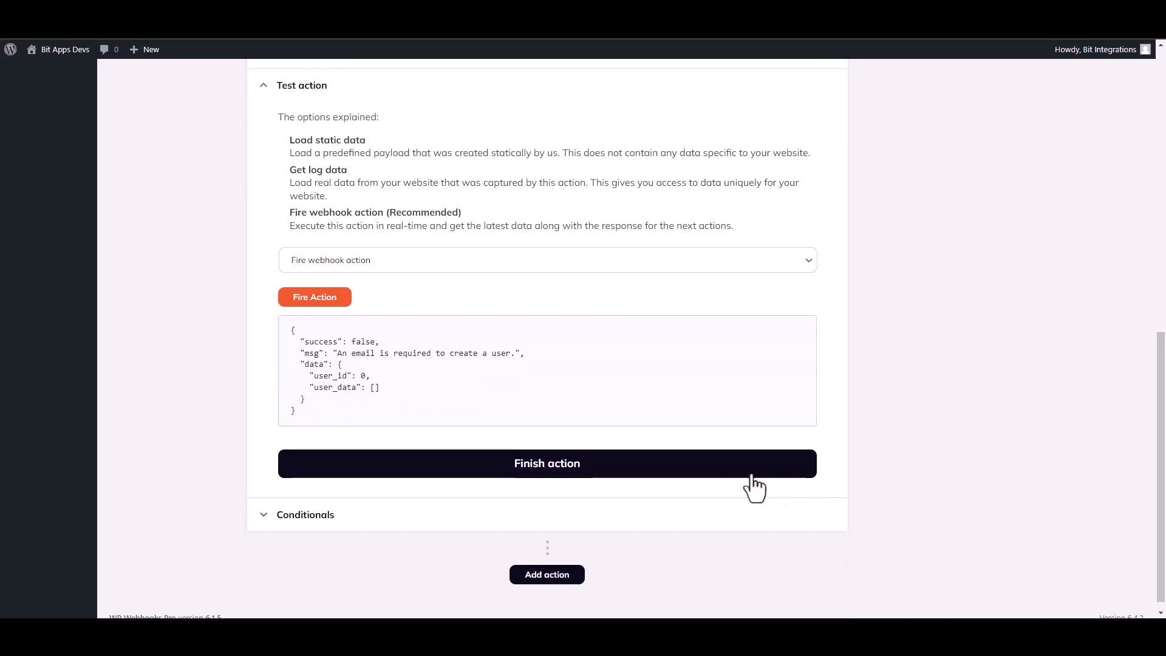
pyautogui.click(564, 474)
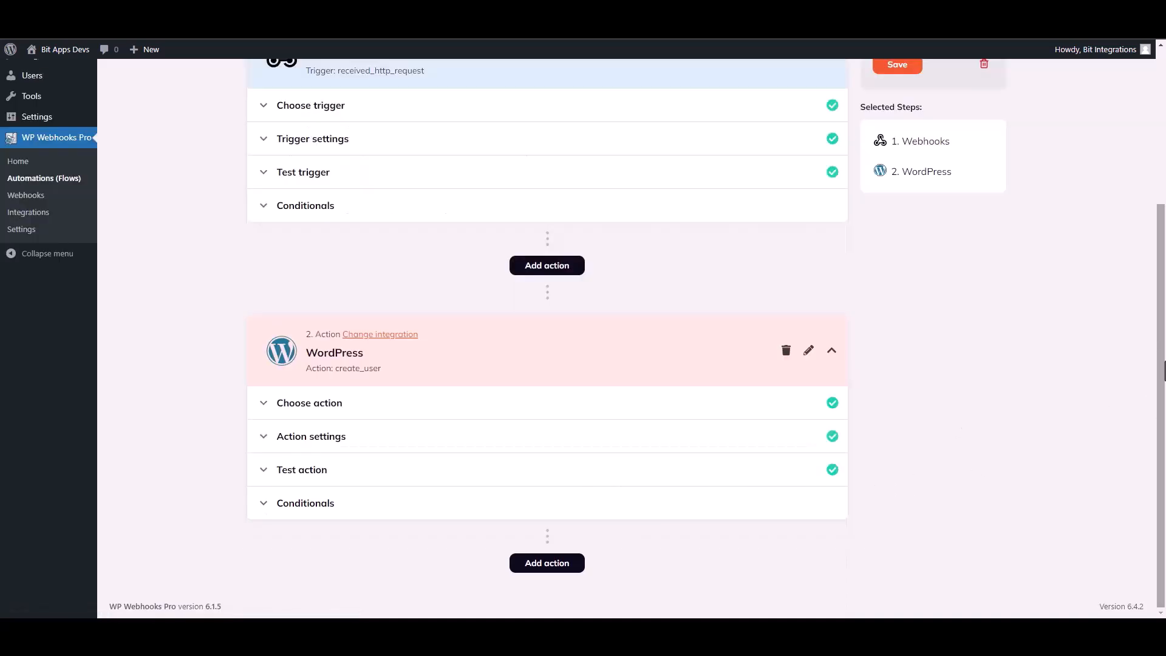
# Set the Bit Integrations flow's status to Active and save it
pyautogui.scroll(3, 1162, 391)
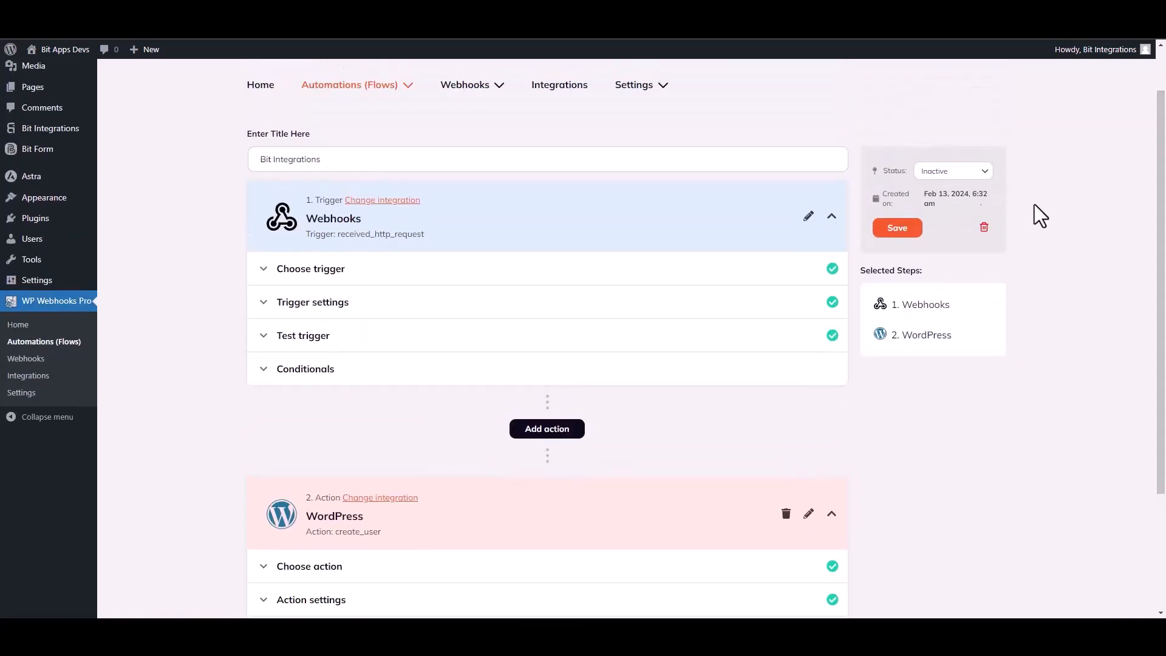
pyautogui.click(952, 172)
pyautogui.click(932, 192)
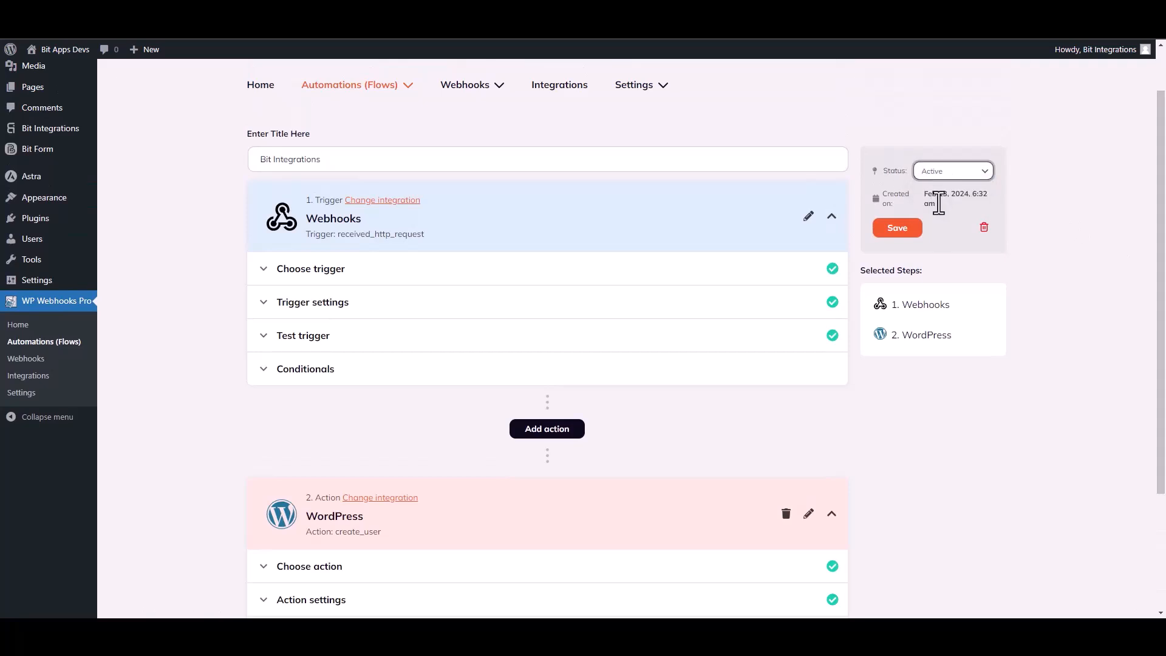
pyautogui.click(899, 230)
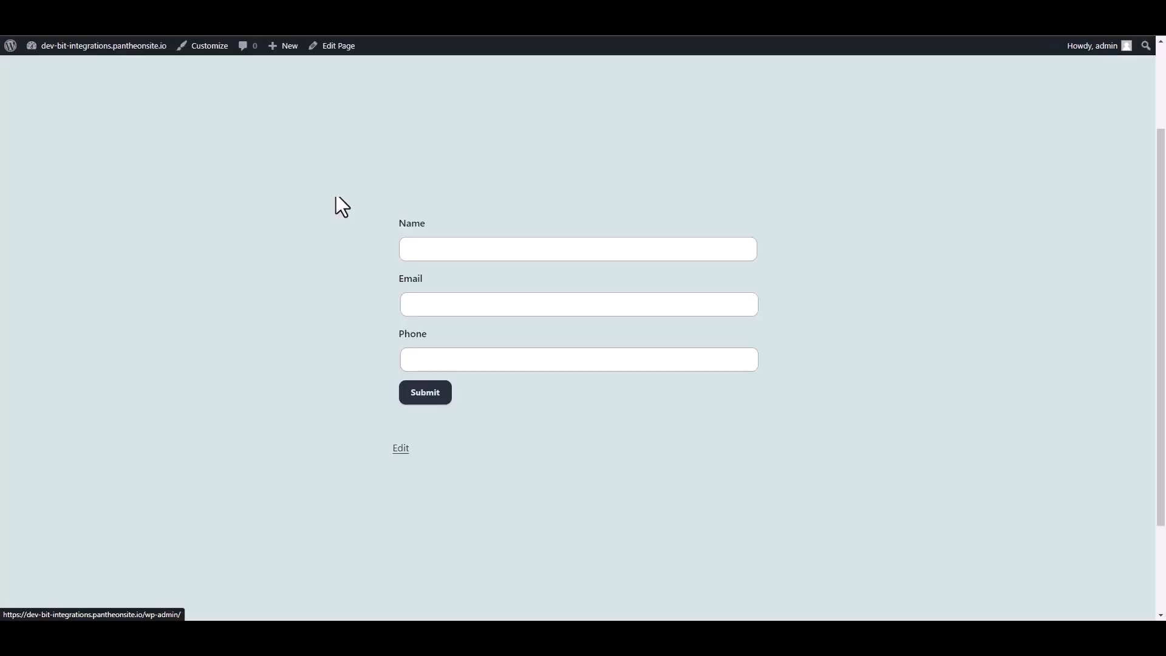
# Fill the Piotnet test form with a name, an e-mail address and a phone number, then submit it
pyautogui.click(438, 249)
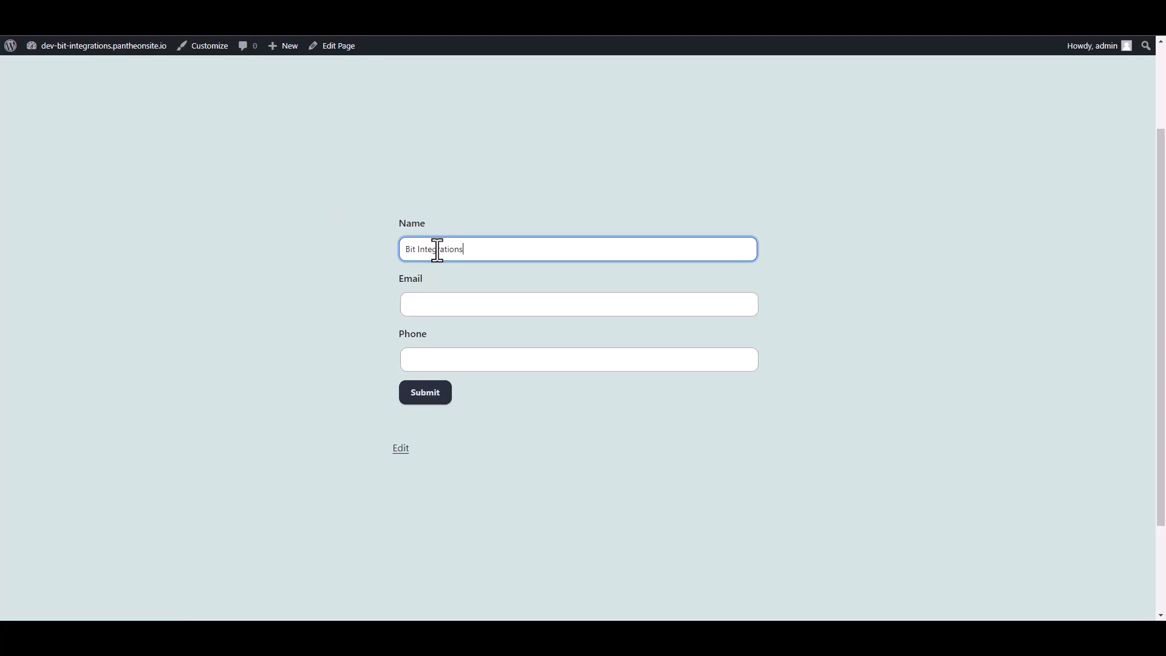
pyautogui.click(425, 306)
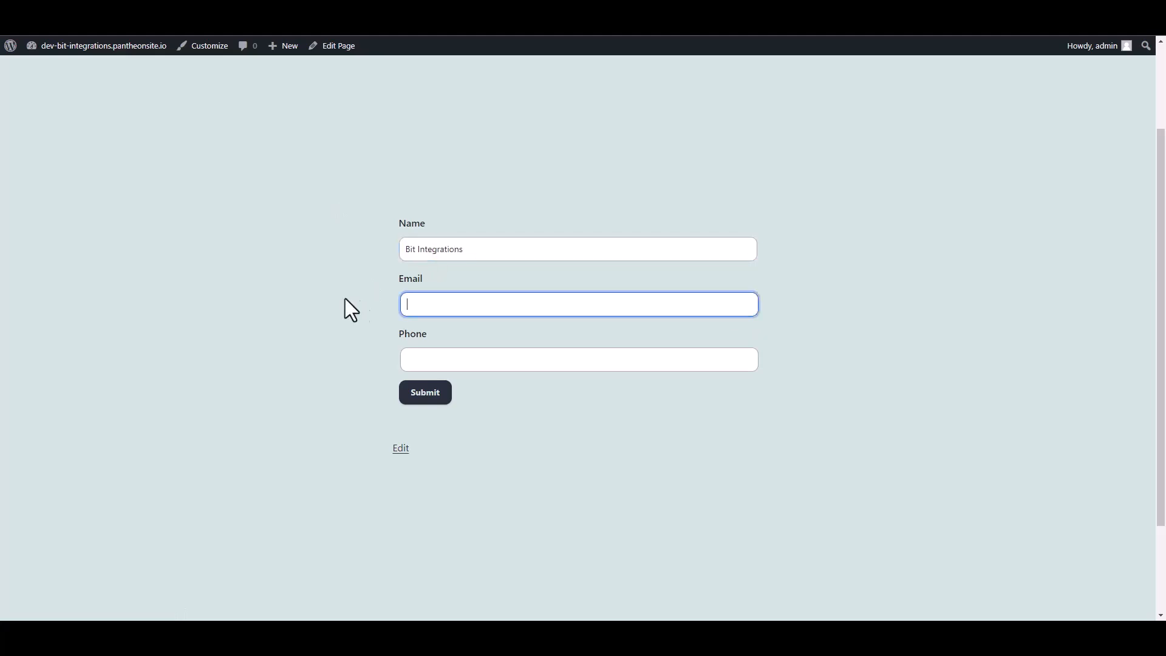
pyautogui.press('Tab')
pyautogui.write('444')
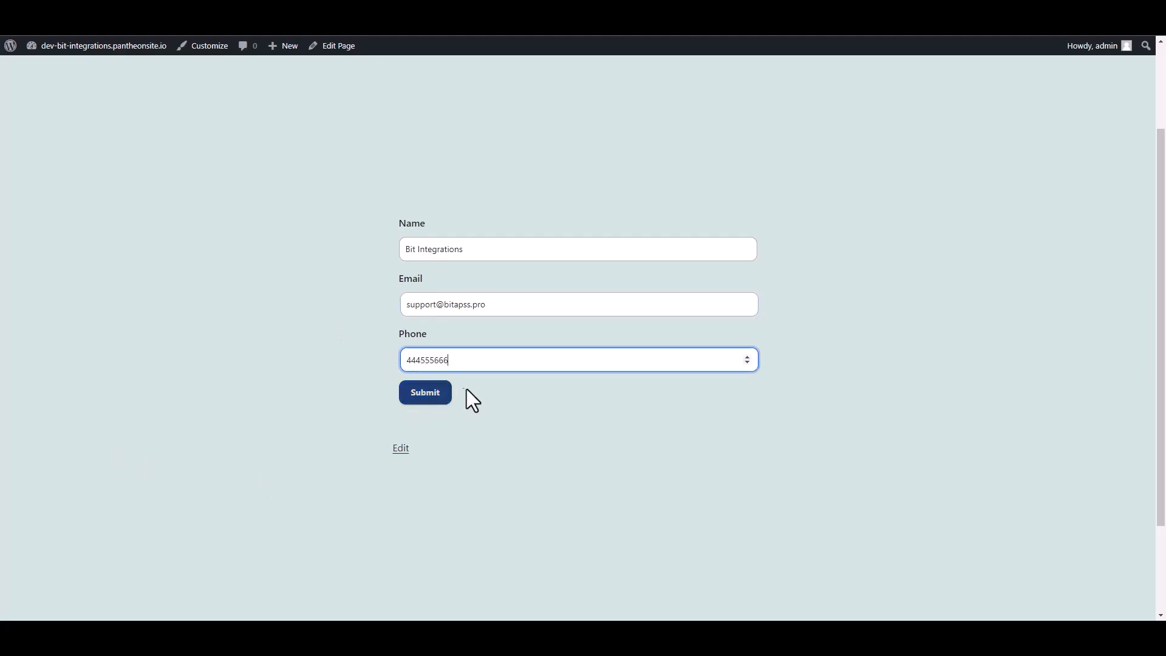
pyautogui.click(438, 395)
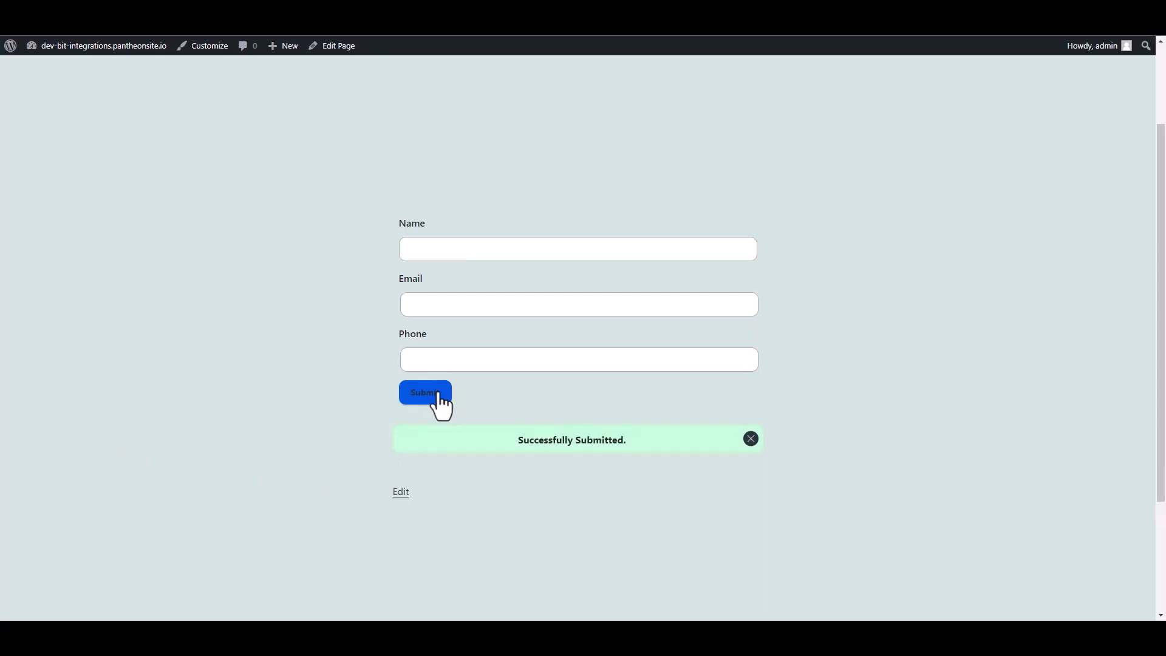